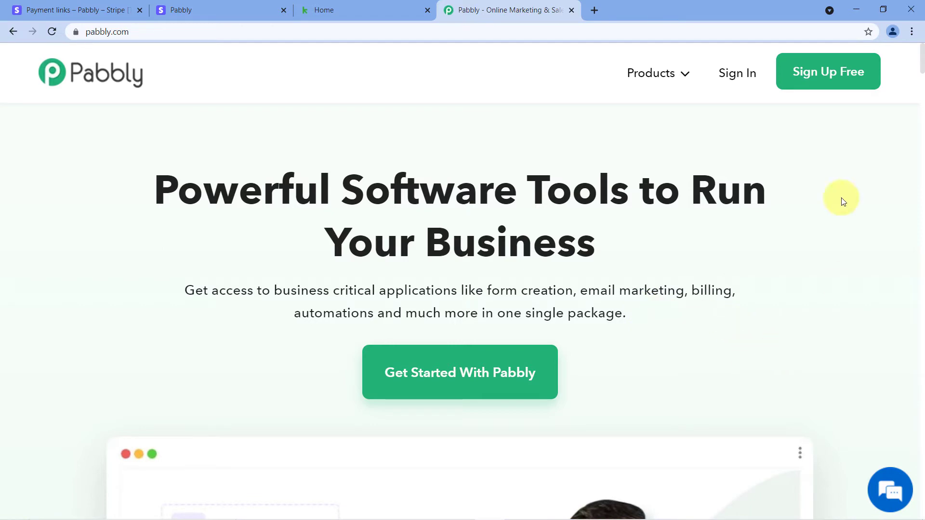
- Open Pabbly Connect from the Pabbly site's Products menu and account apps via Access Now
mouse_move(680, 72)
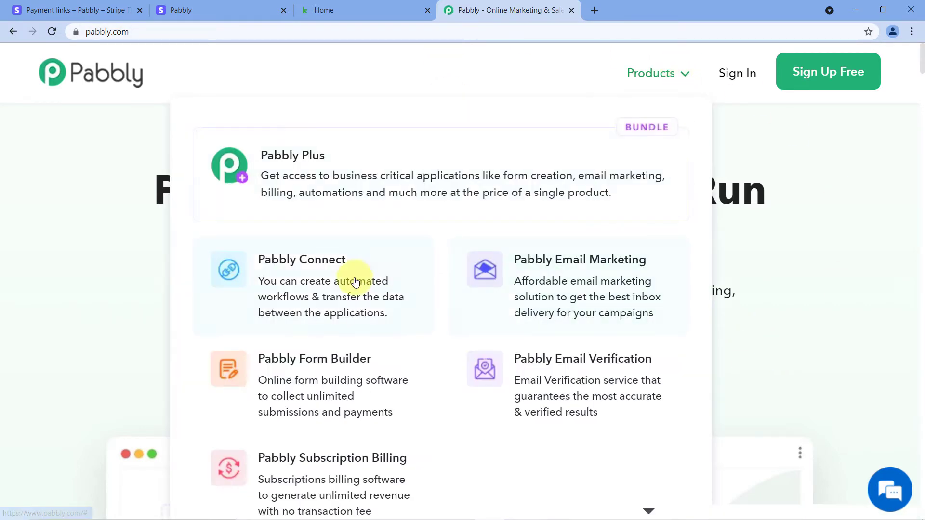
click(323, 278)
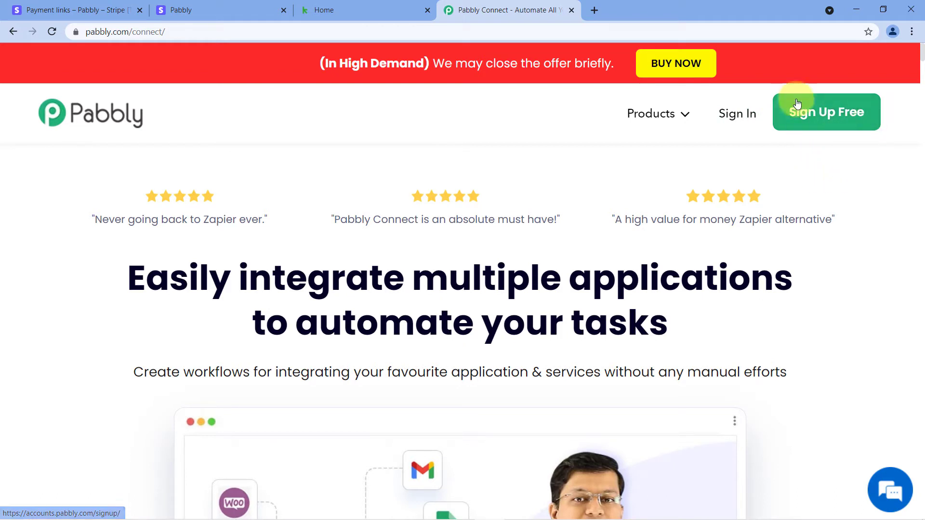
click(736, 124)
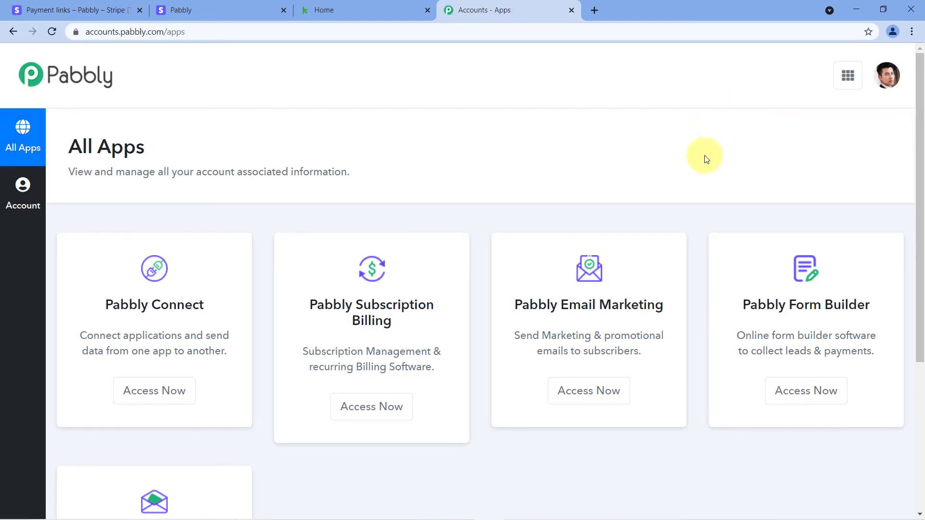
scroll(555, 137, down, 3)
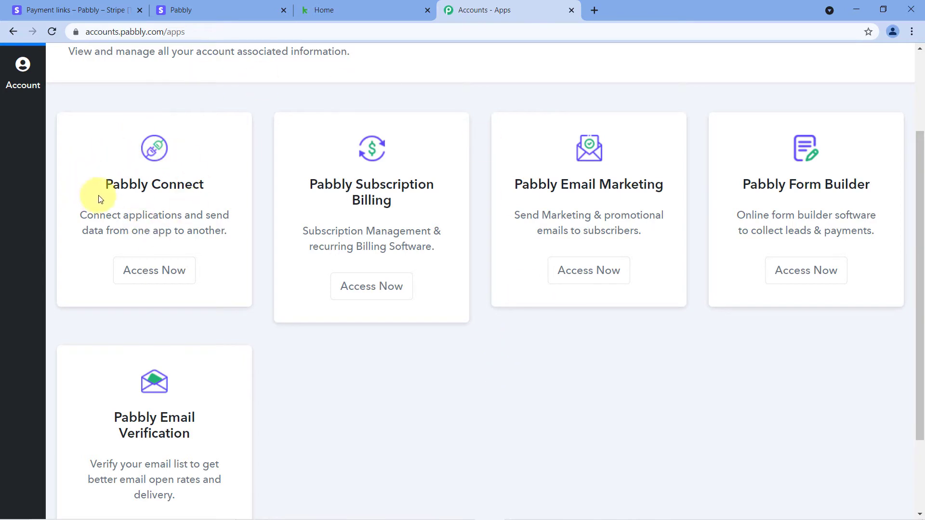
click(156, 279)
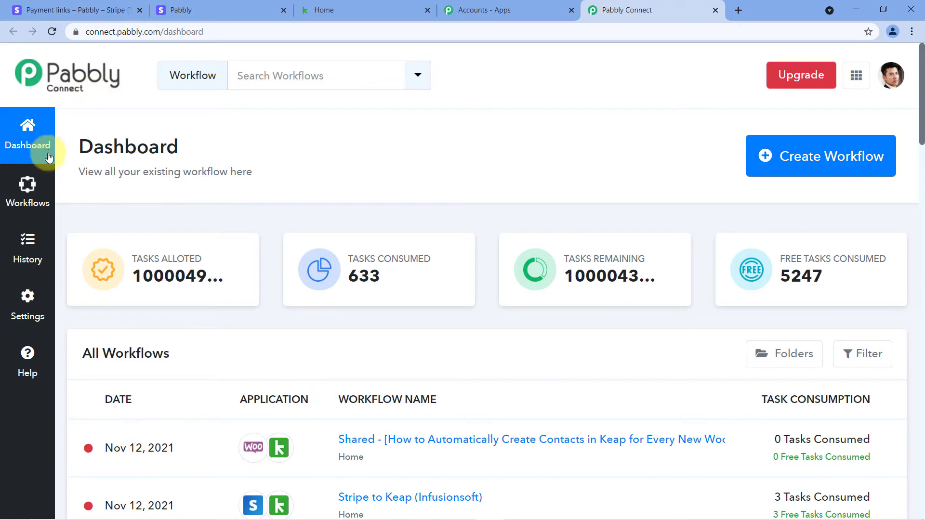
- Create a new workflow named 'Stripe to Keap (Infusionsoft)'
click(791, 159)
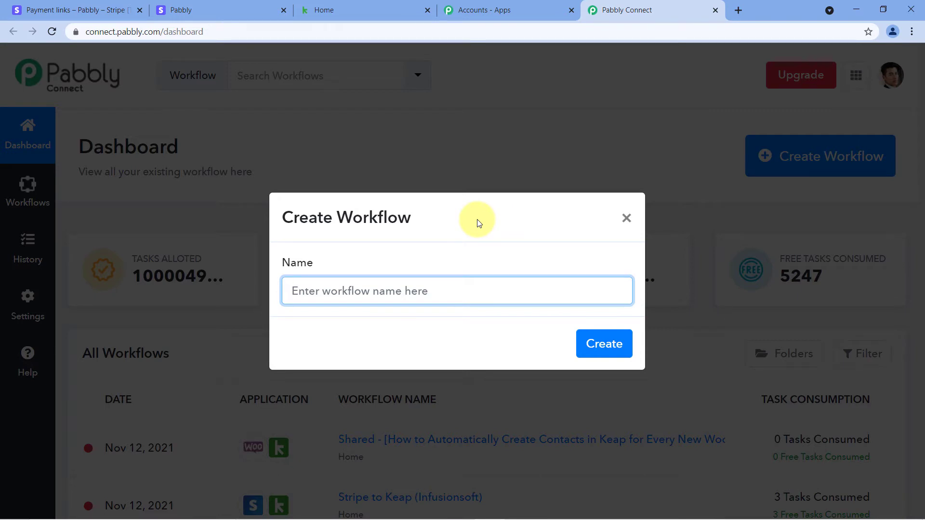
text(Stripe)
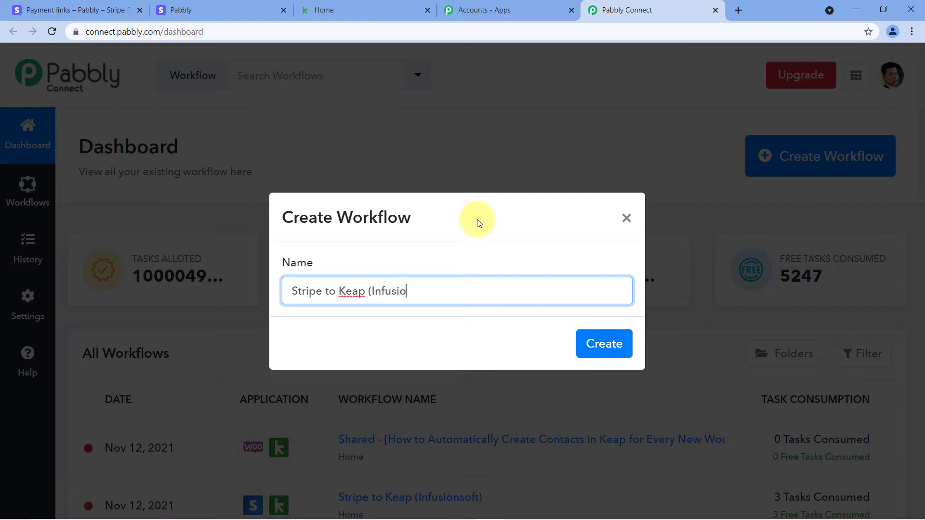
text(to Keap (Infusionsoft)
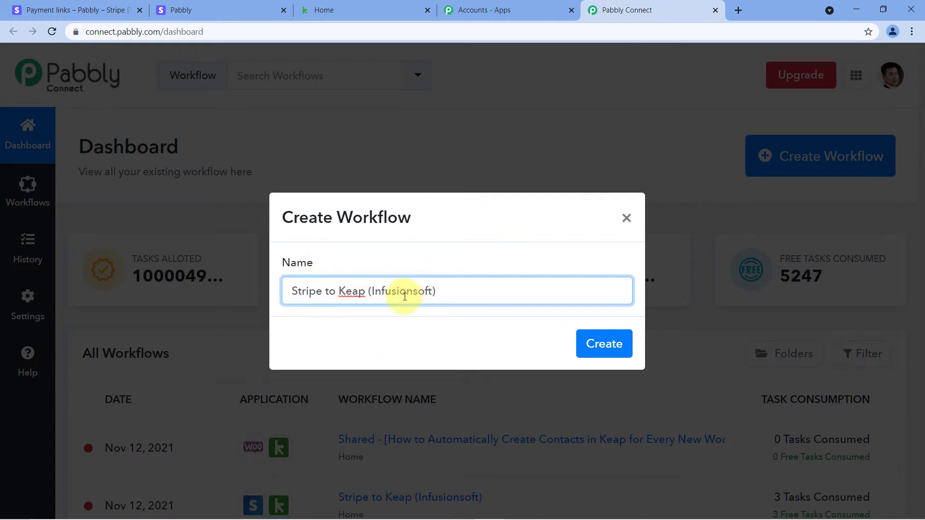
click(590, 343)
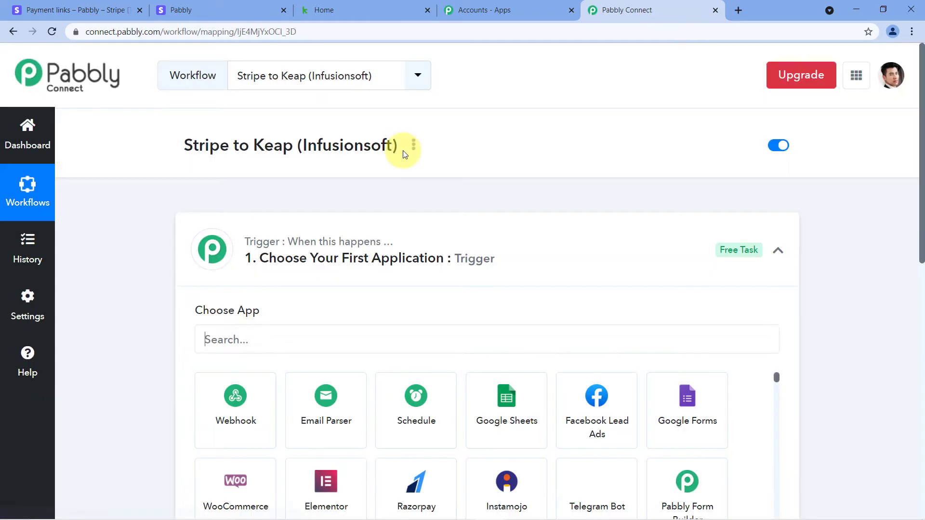
- Search for 'Stripe' in the trigger step's app chooser and select it as the trigger app
click(445, 224)
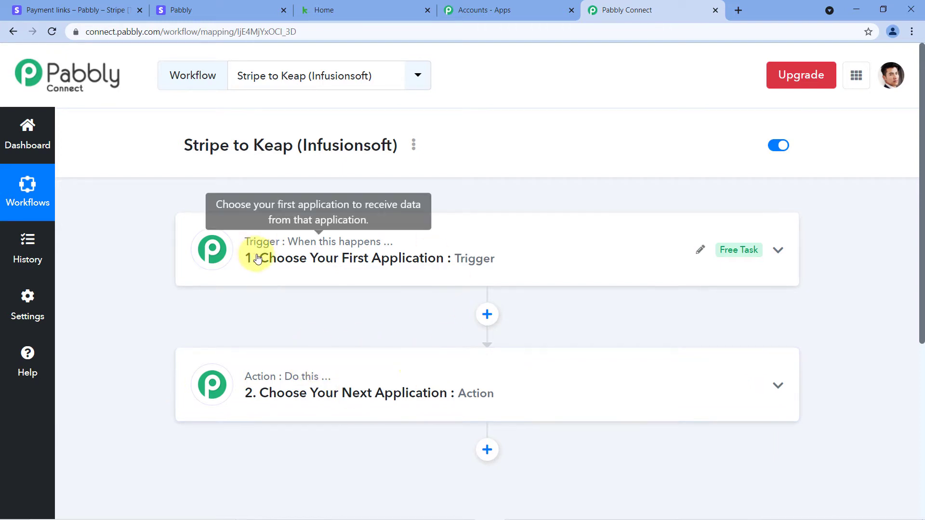
click(331, 252)
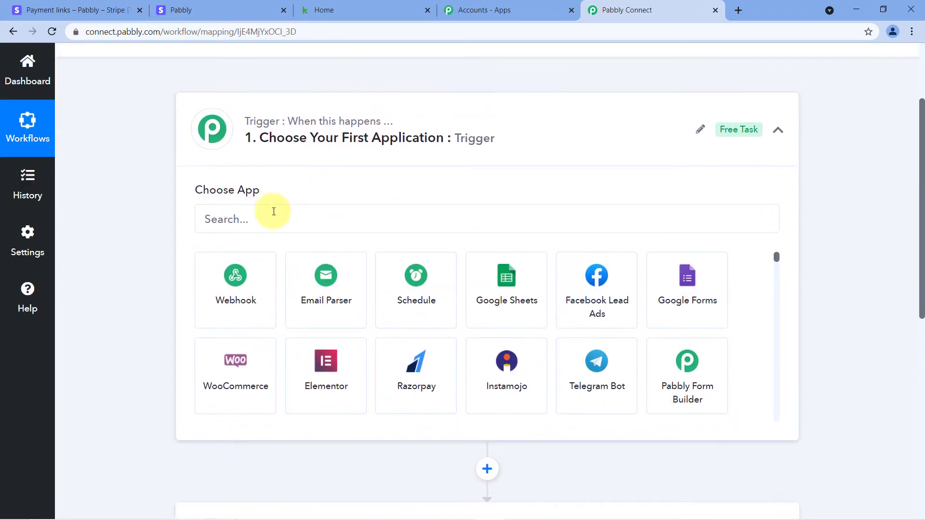
click(228, 221)
text(Str)
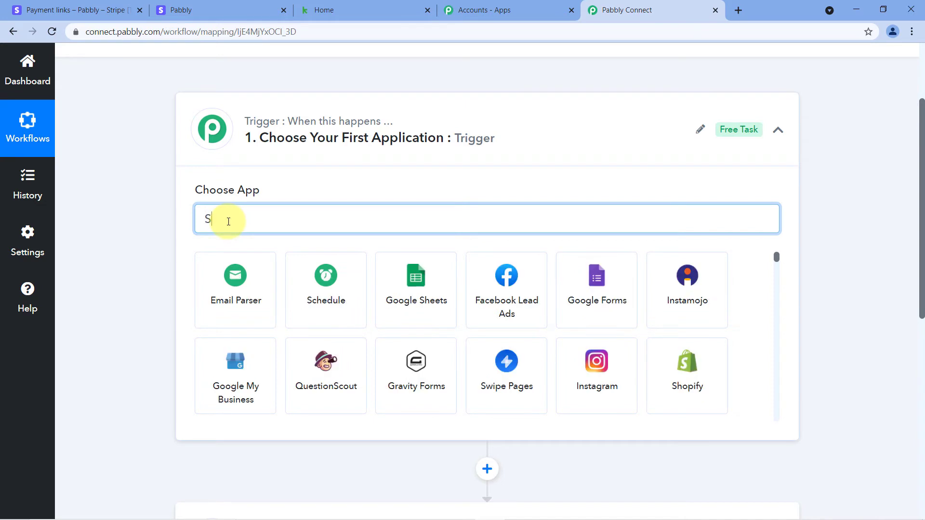
text(ipe)
click(236, 277)
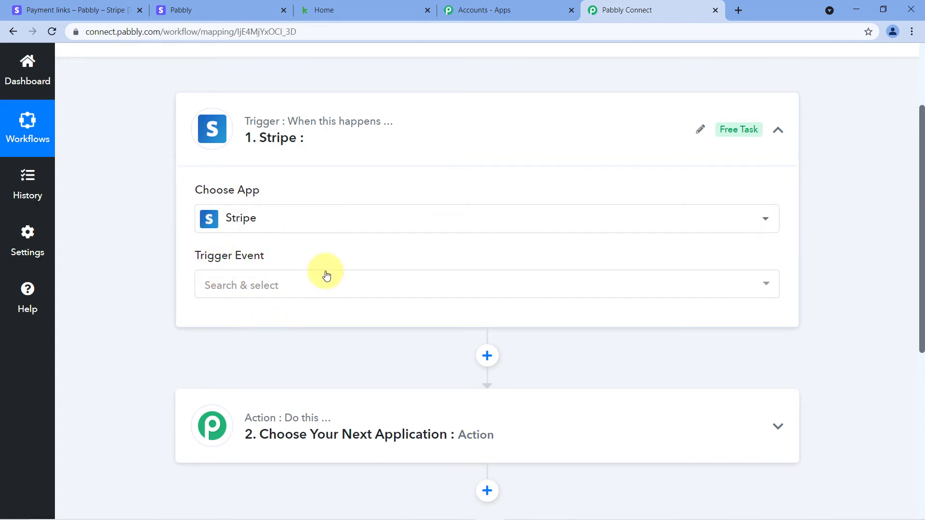
- Set the Stripe trigger event to New Charge, then switch to the Stripe test dashboard
click(295, 282)
scroll(300, 244, down, 5)
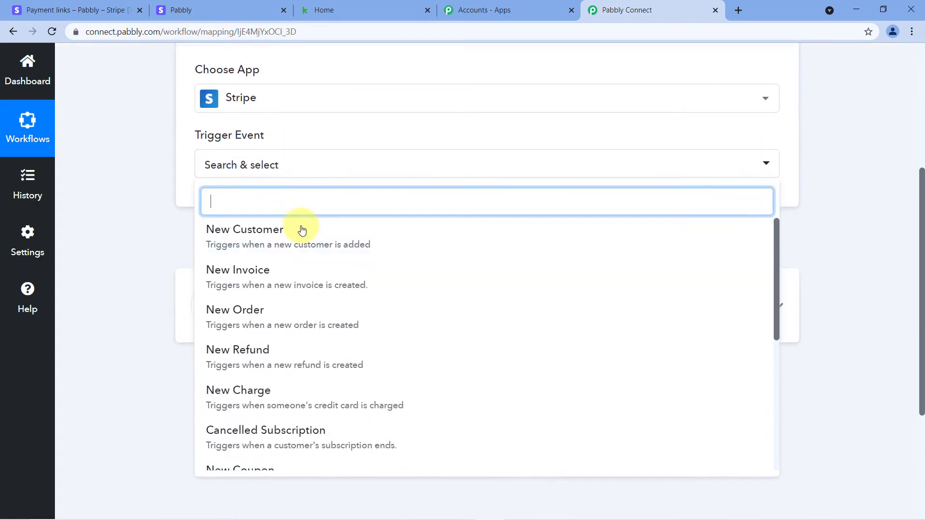
scroll(309, 234, down, 2)
scroll(315, 244, up, 2)
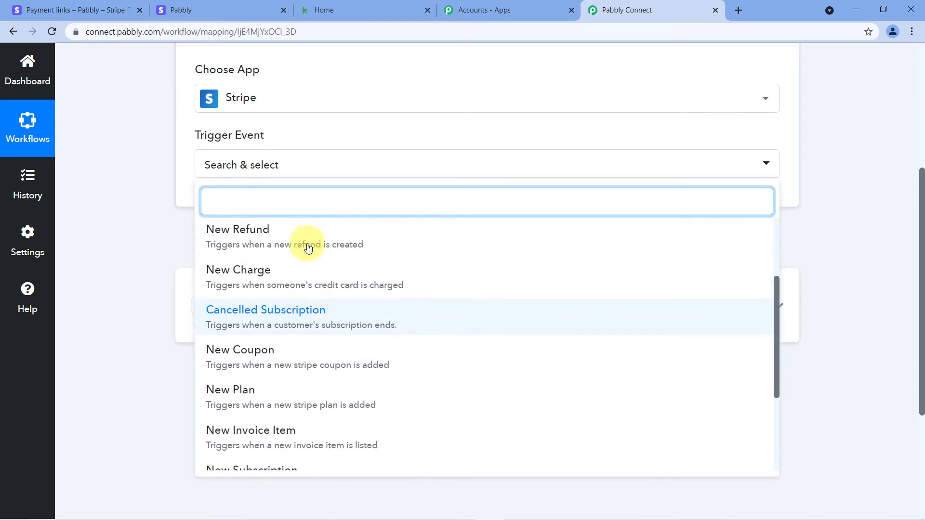
click(287, 274)
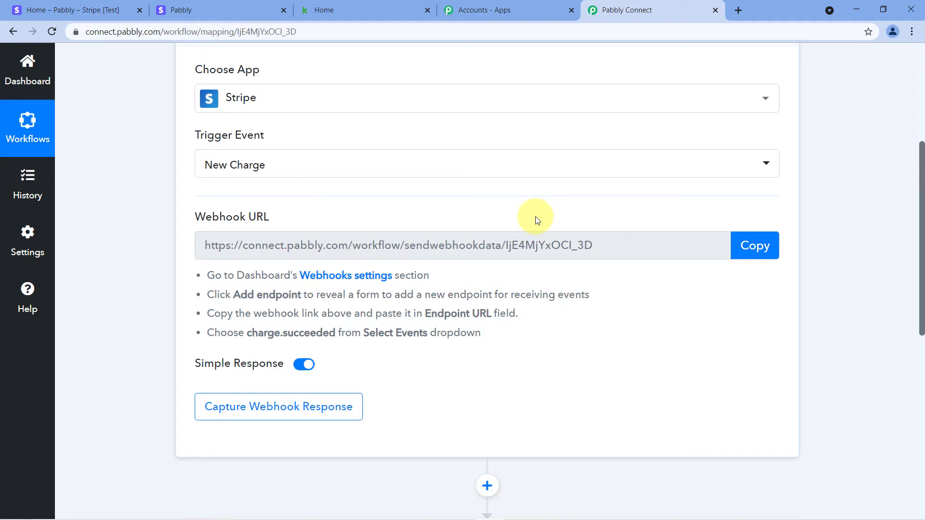
click(82, 10)
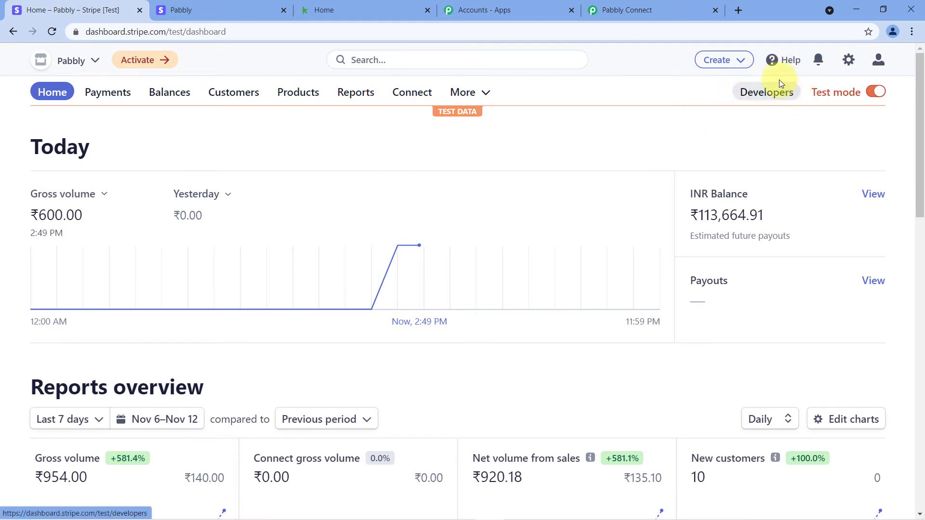
- Go to Developers > Webhooks in Stripe and start adding a new endpoint
click(770, 94)
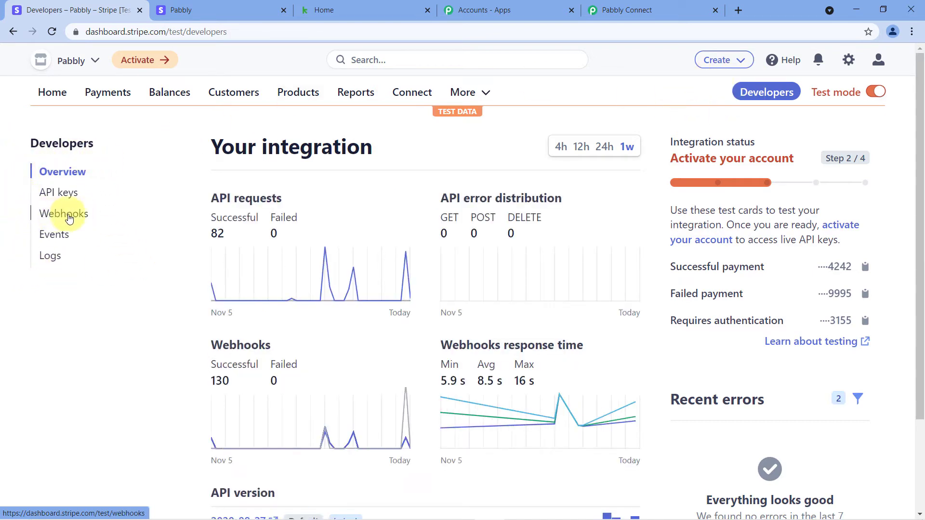
click(44, 216)
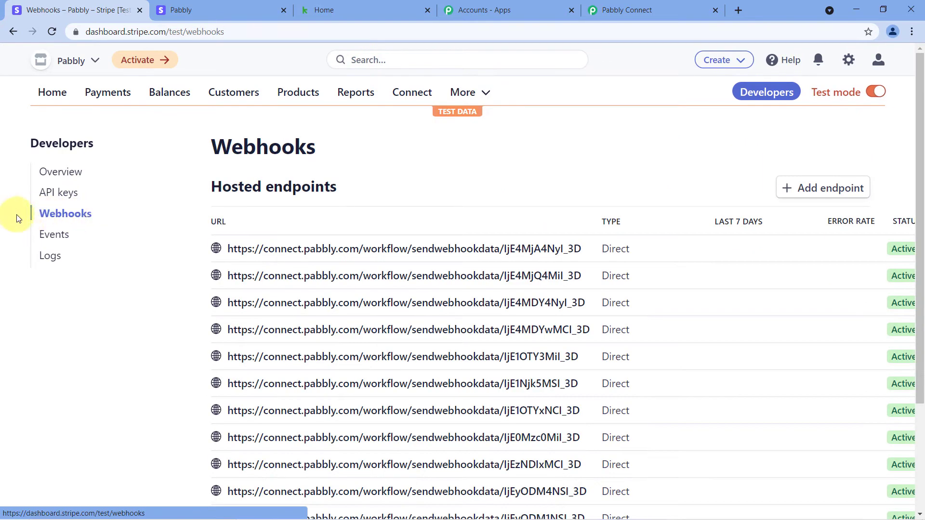
scroll(212, 176, down, 2)
scroll(215, 155, up, 3)
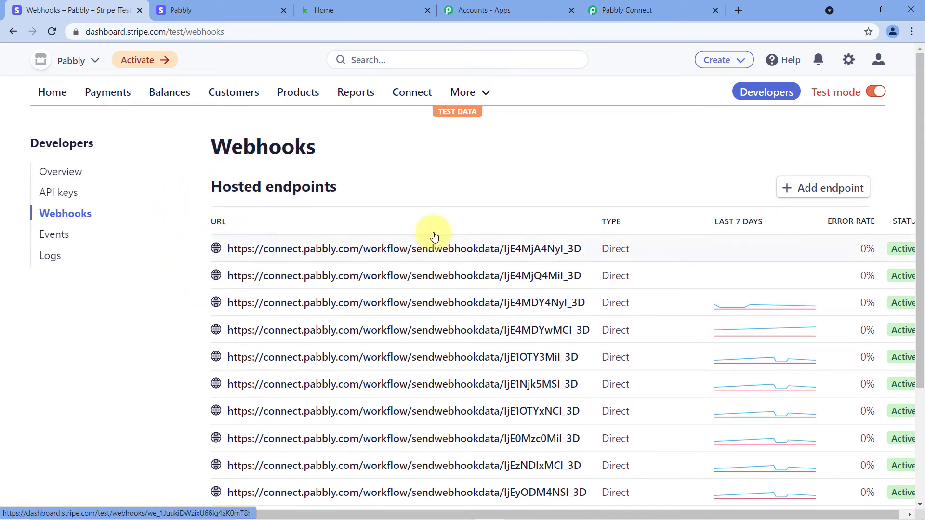
click(825, 187)
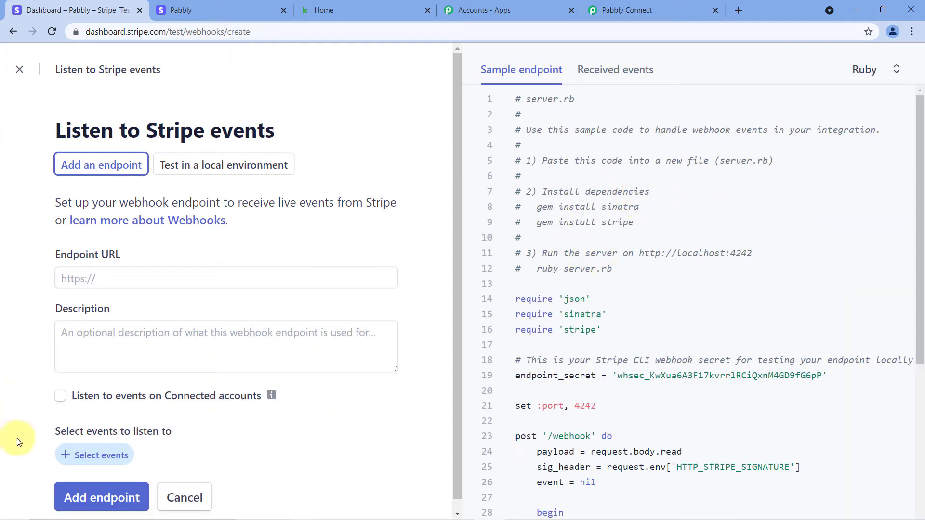
- Copy the Pabbly workflow's webhook URL and paste it into Stripe's Endpoint URL field
scroll(221, 196, down, 1)
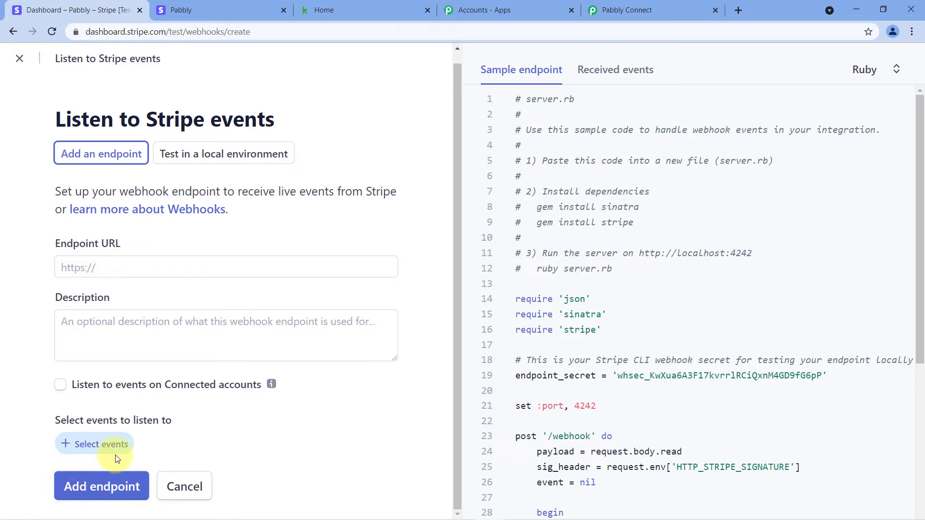
click(92, 268)
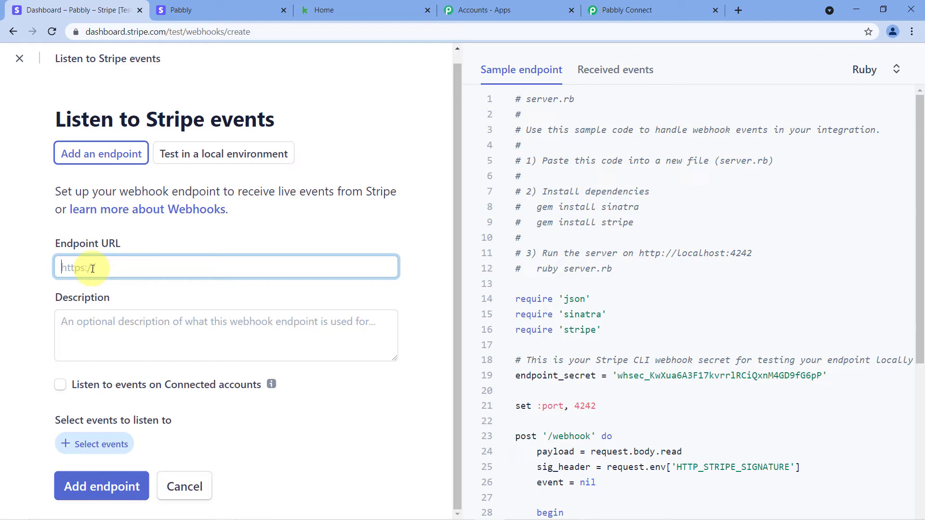
click(638, 10)
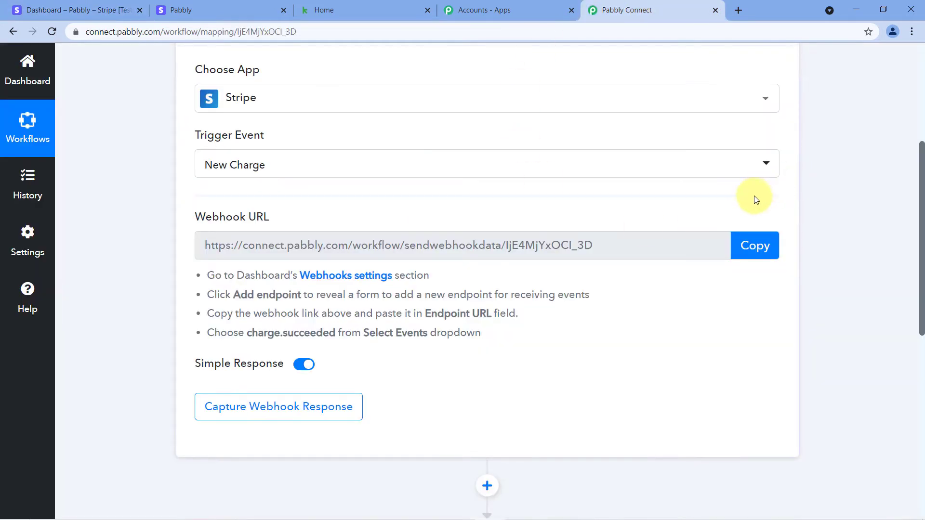
click(755, 246)
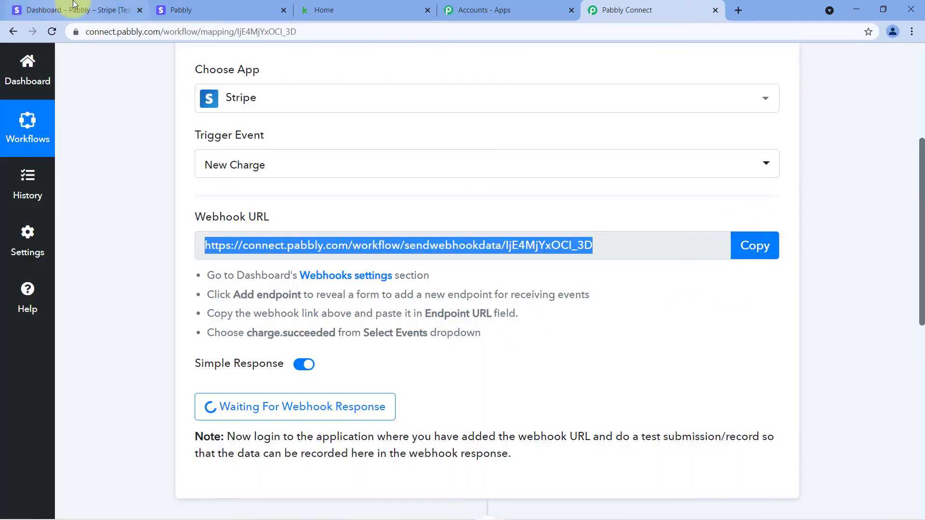
click(66, 5)
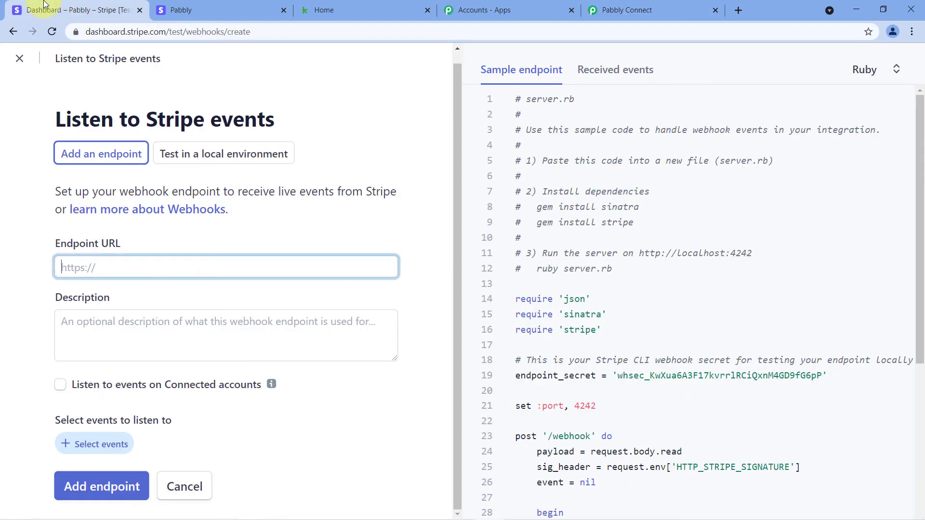
right_click(77, 265)
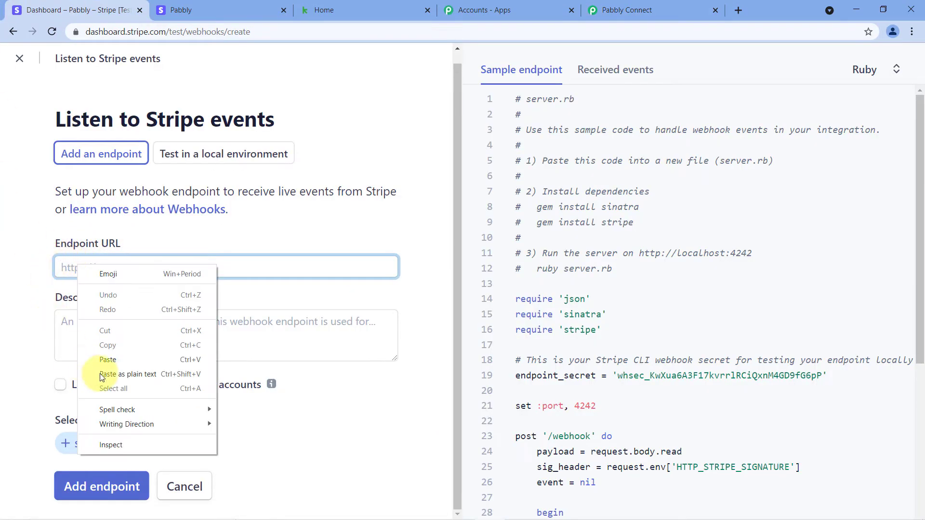
click(108, 359)
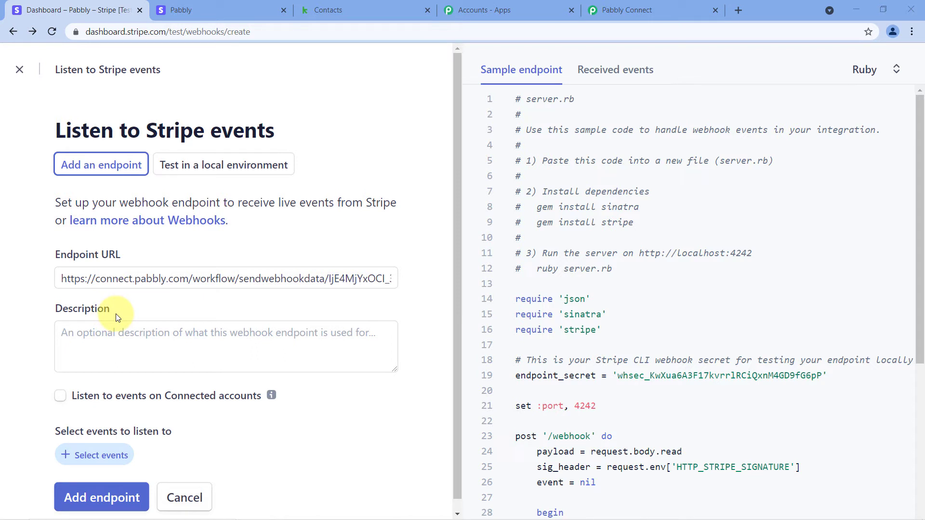
- Select charge.succeeded under the Charge category as the endpoint's event
scroll(117, 318, down, 1)
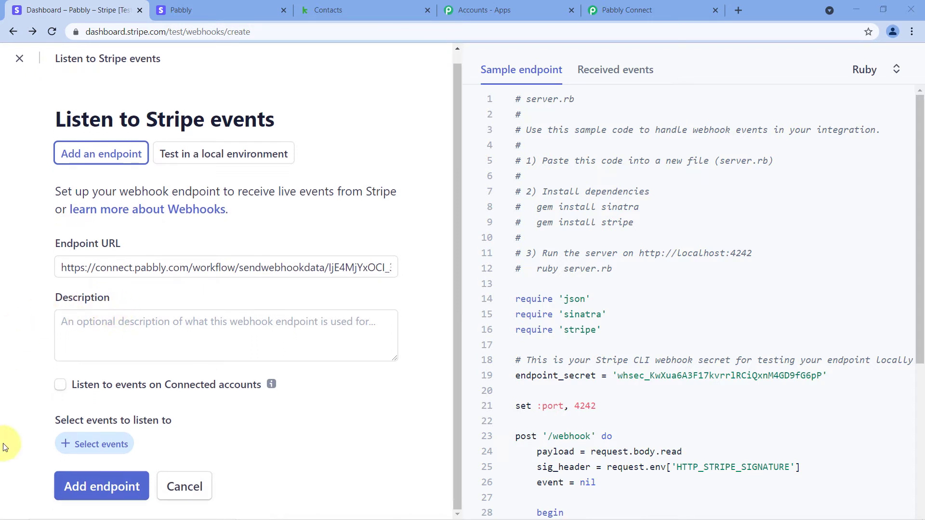
click(103, 450)
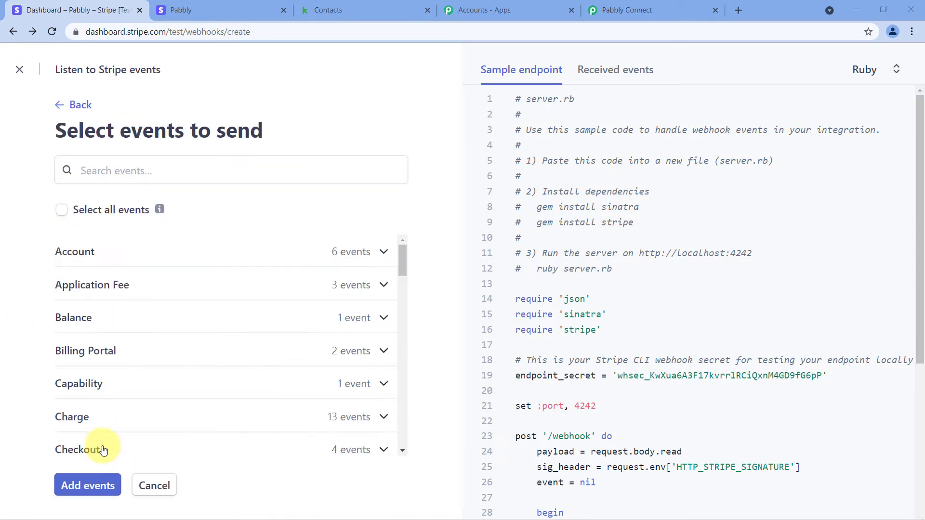
scroll(230, 253, down, 2)
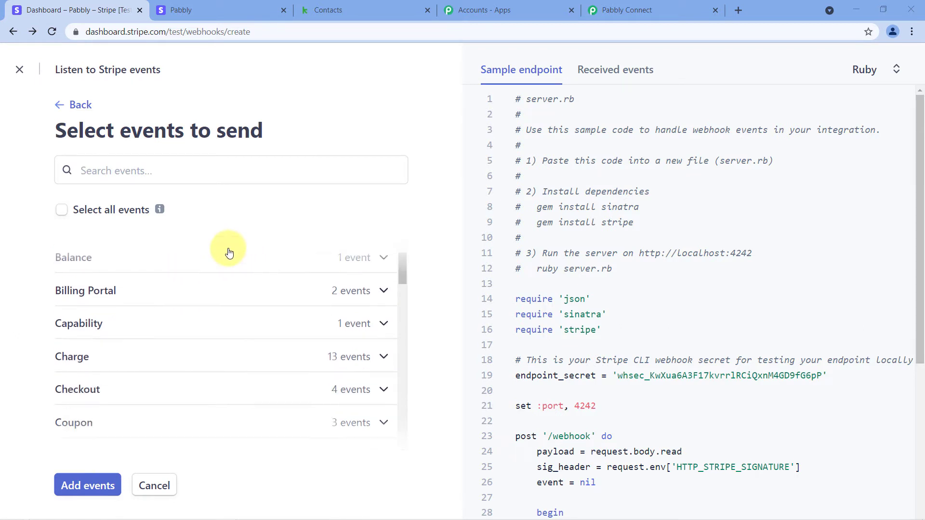
scroll(229, 253, down, 2)
scroll(229, 253, up, 1)
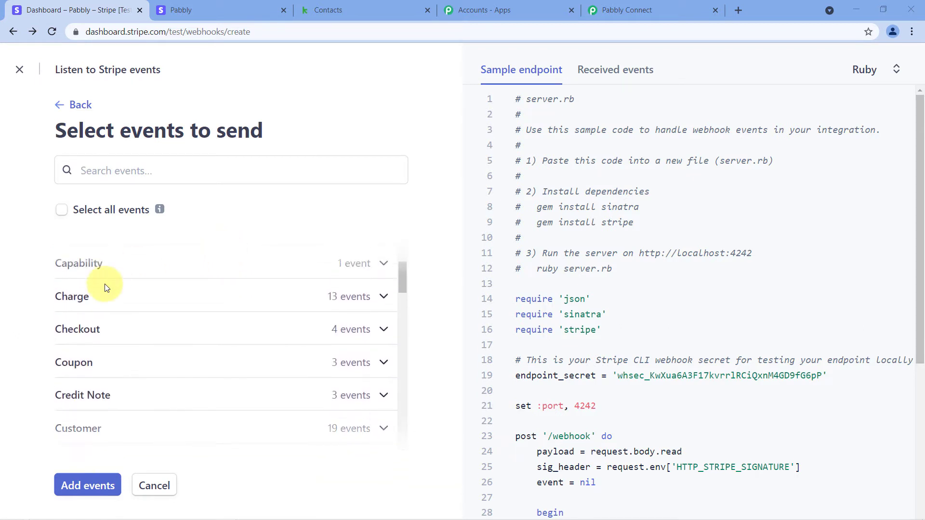
click(97, 300)
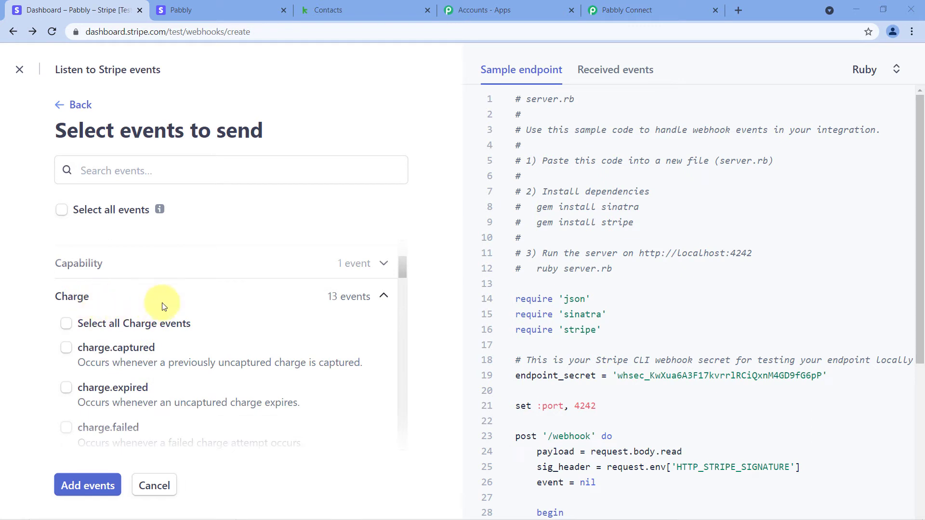
scroll(191, 296, down, 3)
scroll(199, 297, down, 3)
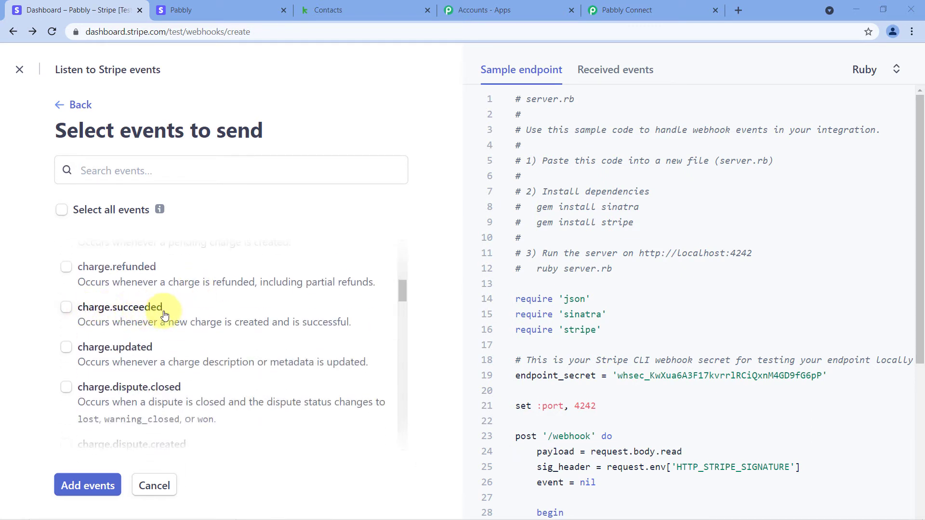
click(59, 309)
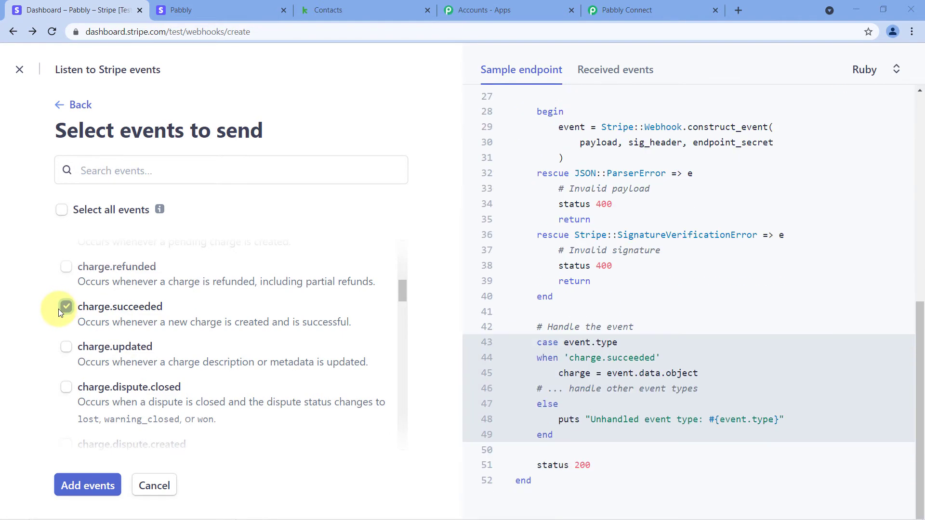
click(87, 486)
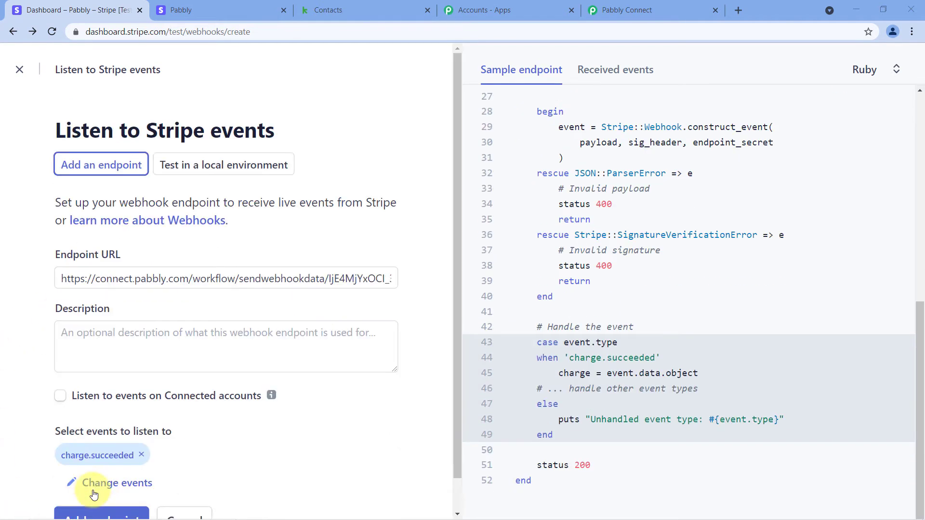
scroll(217, 438, down, 1)
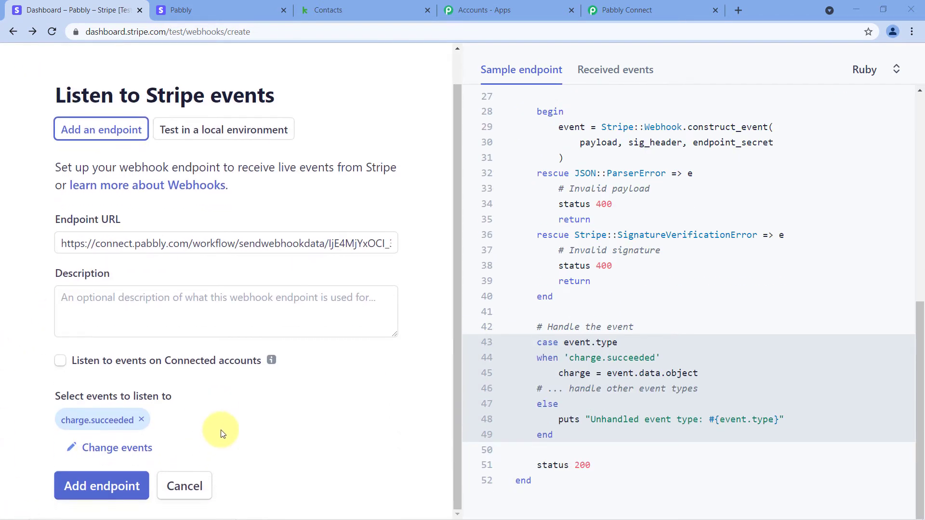
- Save the Pabbly webhook endpoint listening for charge.succeeded
click(98, 488)
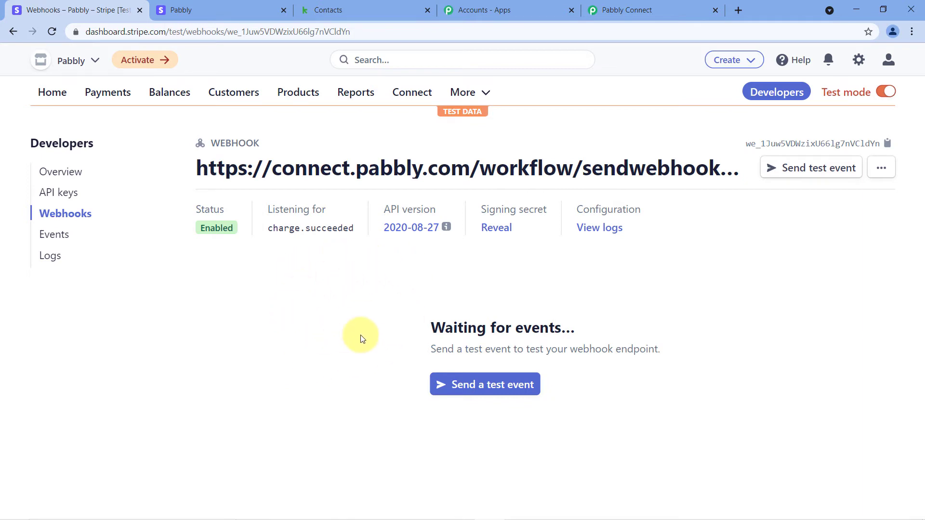
- Confirm Pabbly is awaiting a webhook response, then open the Customized T-Shirts Stripe checkout page
click(646, 9)
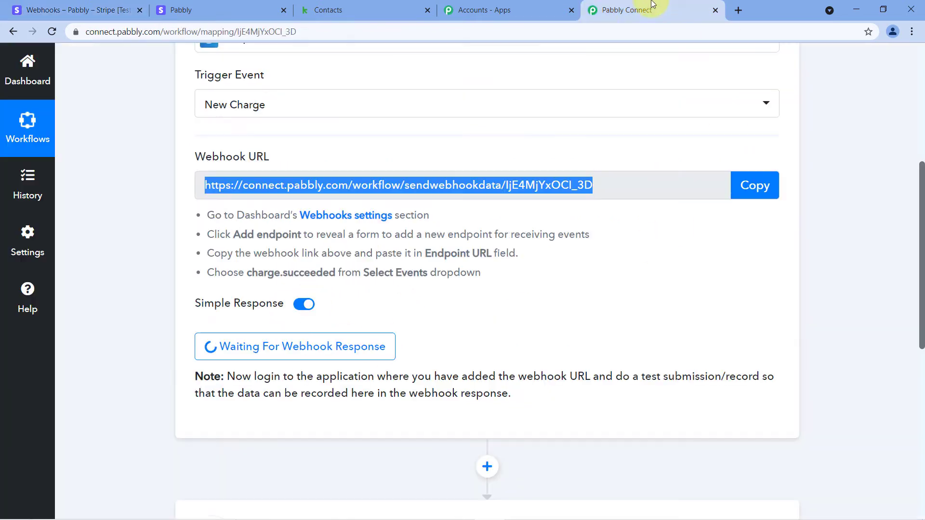
click(613, 238)
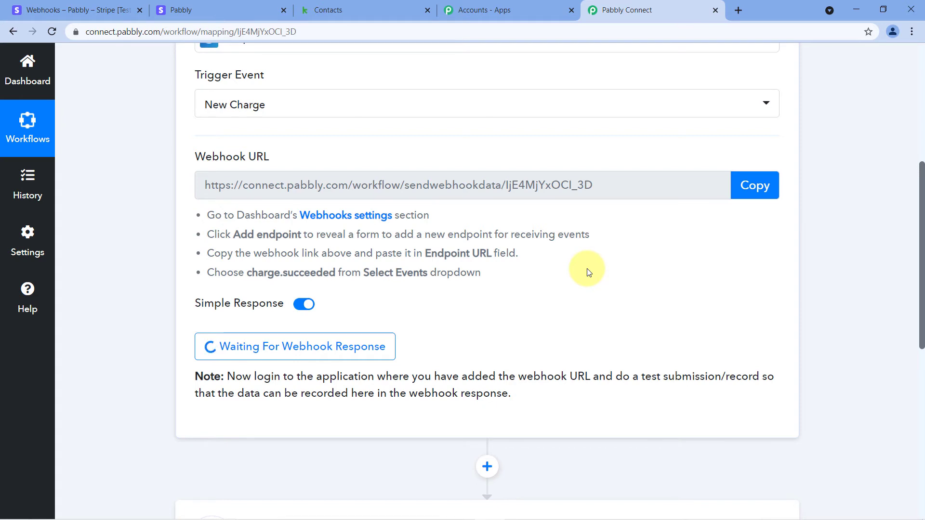
click(210, 6)
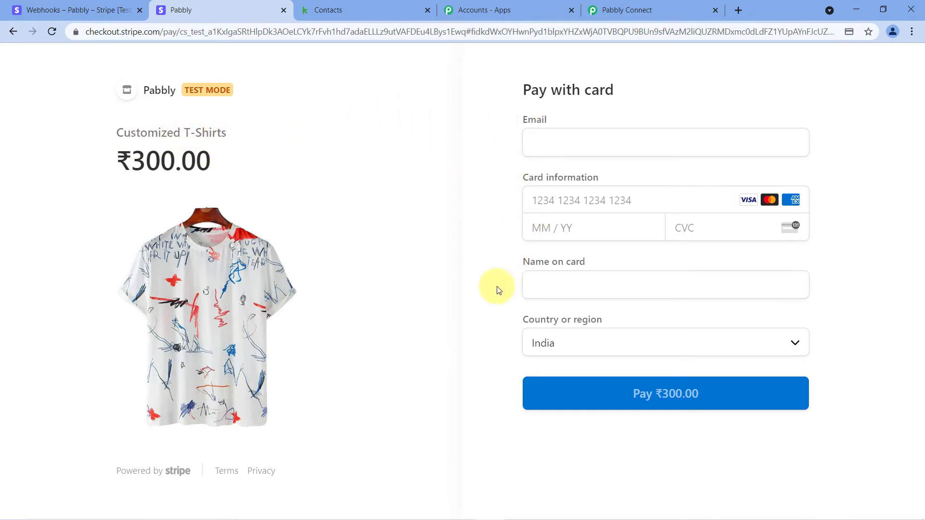
- Copy the e-mail address from the Keap contact record
click(394, 7)
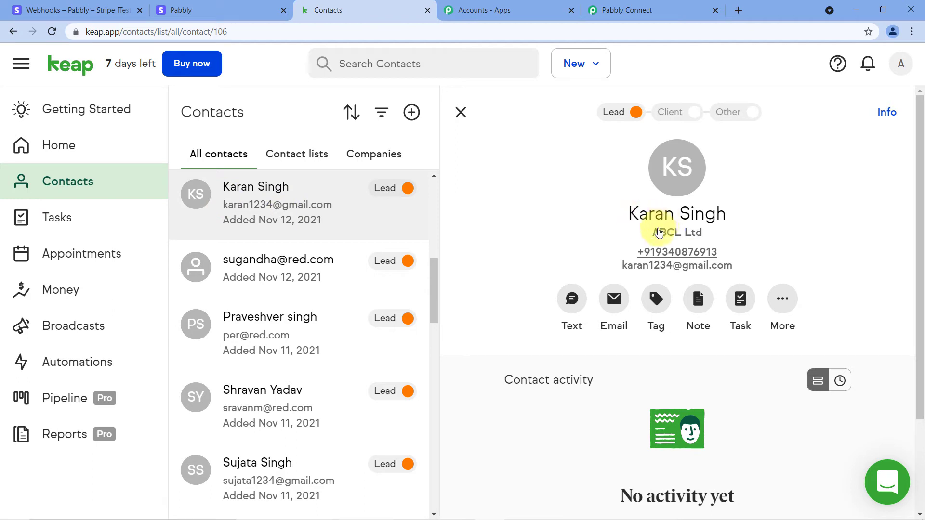
drag(621, 266, 741, 274)
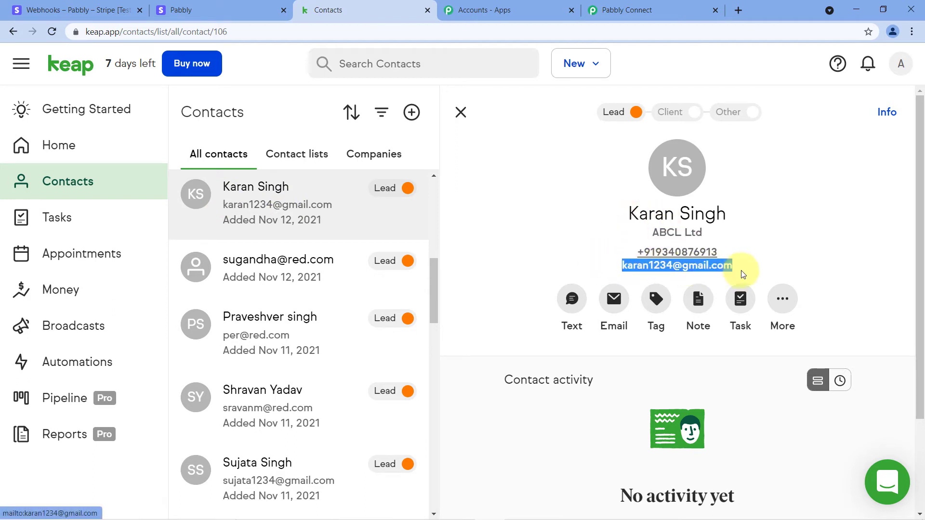
right_click(663, 265)
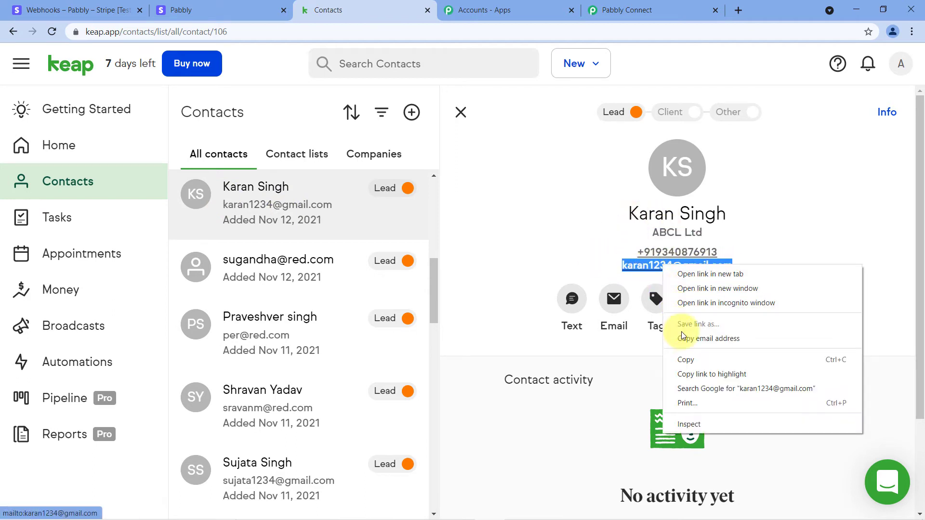
click(685, 359)
click(529, 205)
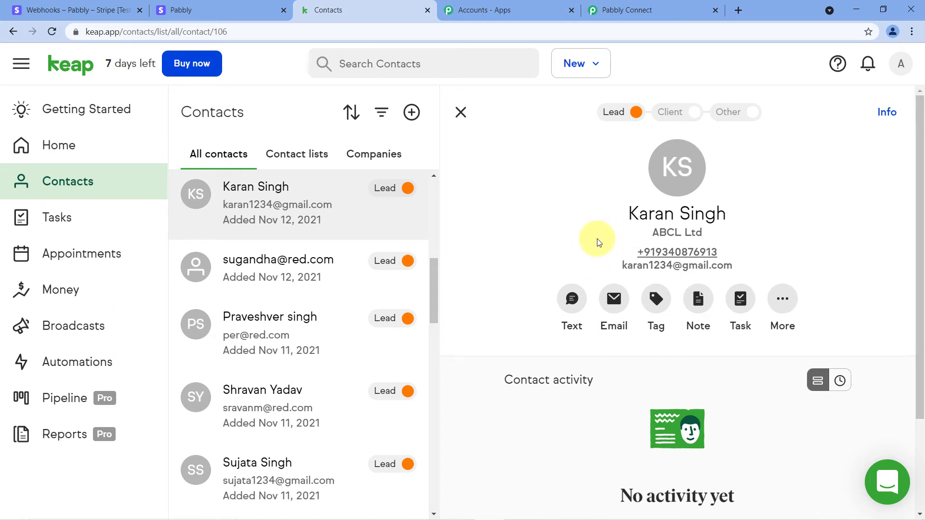
- Paste the Keap contact's e-mail into the Stripe checkout Email field
click(243, 5)
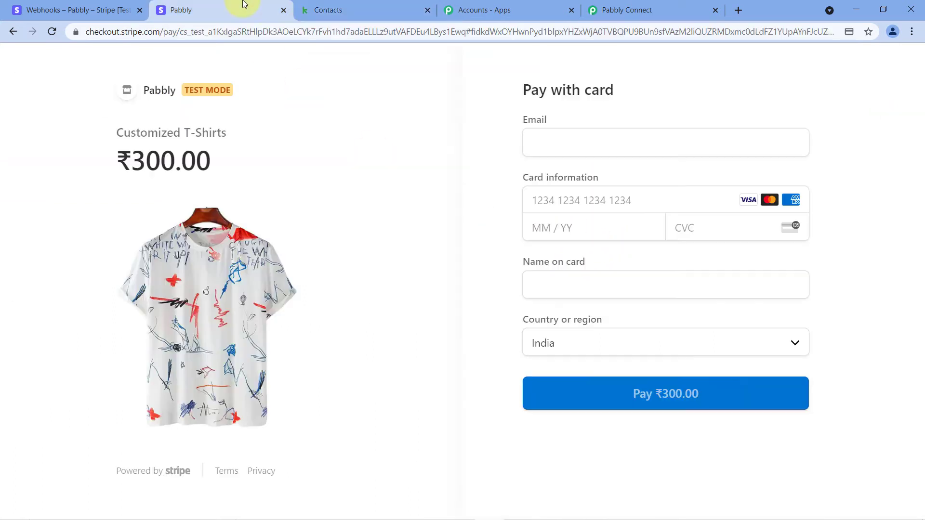
click(552, 143)
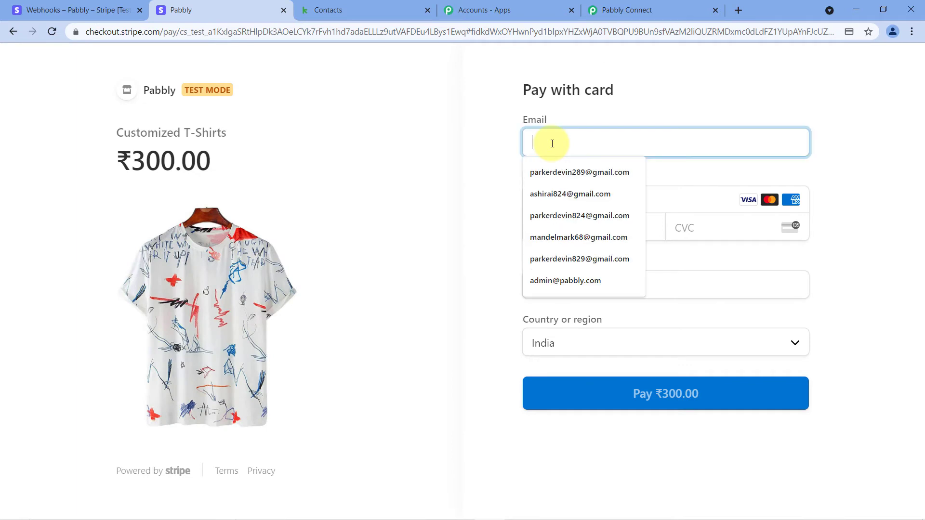
right_click(552, 143)
click(589, 239)
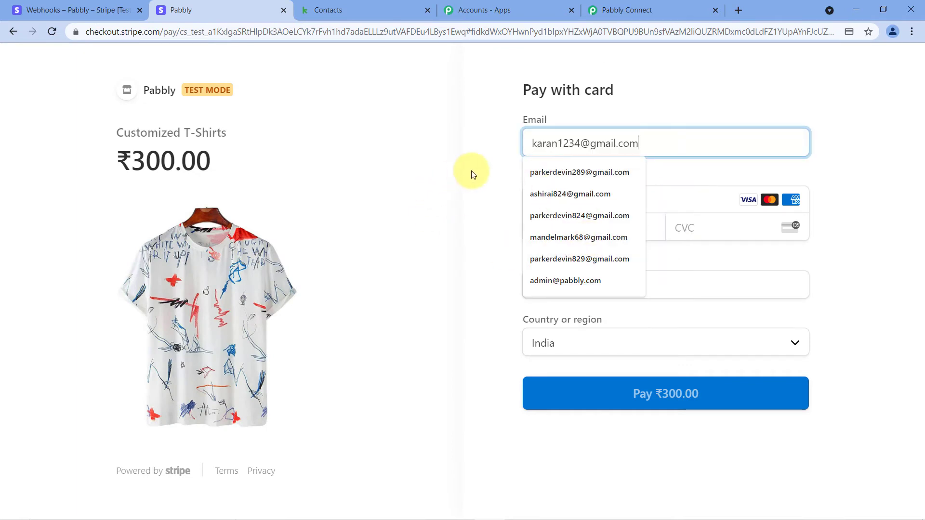
- Enter test card 4111…, expiry 12/25, CVC 123, name Bogus Gateway, and pay ₹300.00
click(541, 202)
text(4111 1111 1111 1111)
key(Tab)
key(Tab)
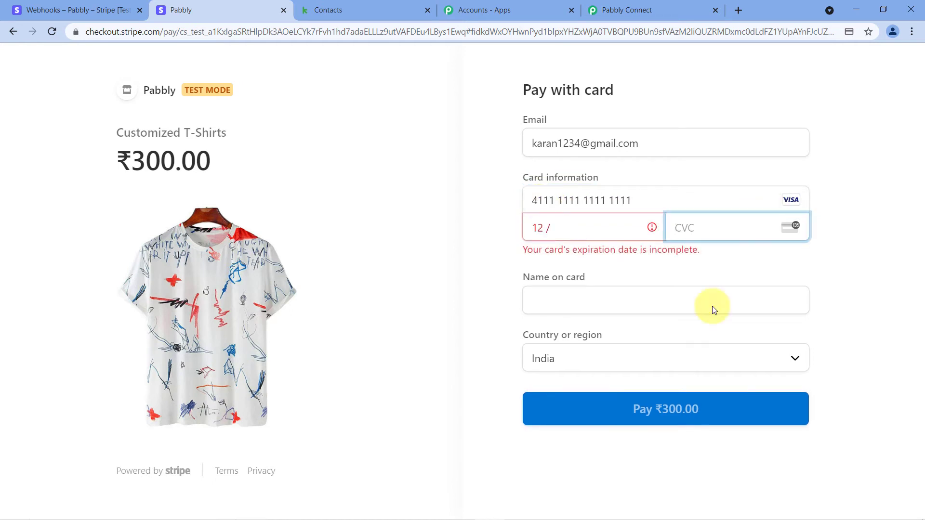
click(590, 213)
text(12251)
key(Tab)
text(B)
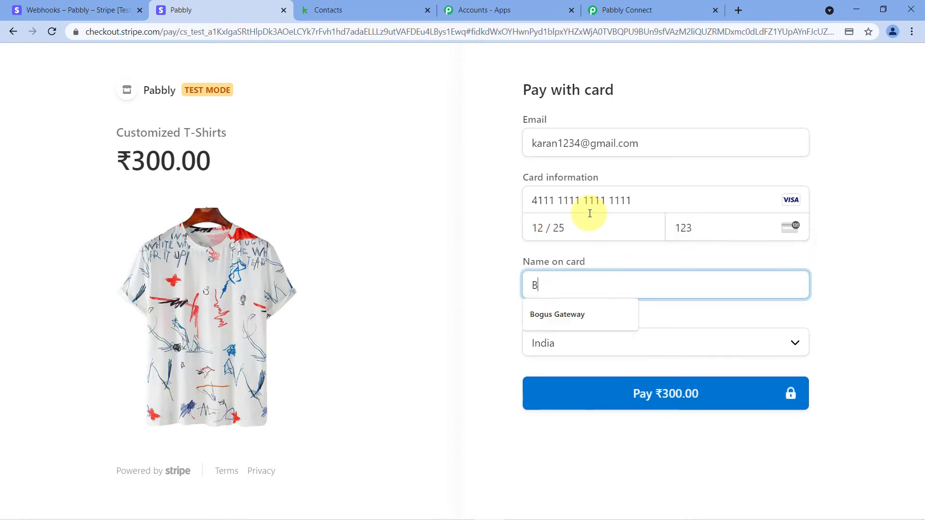
click(571, 305)
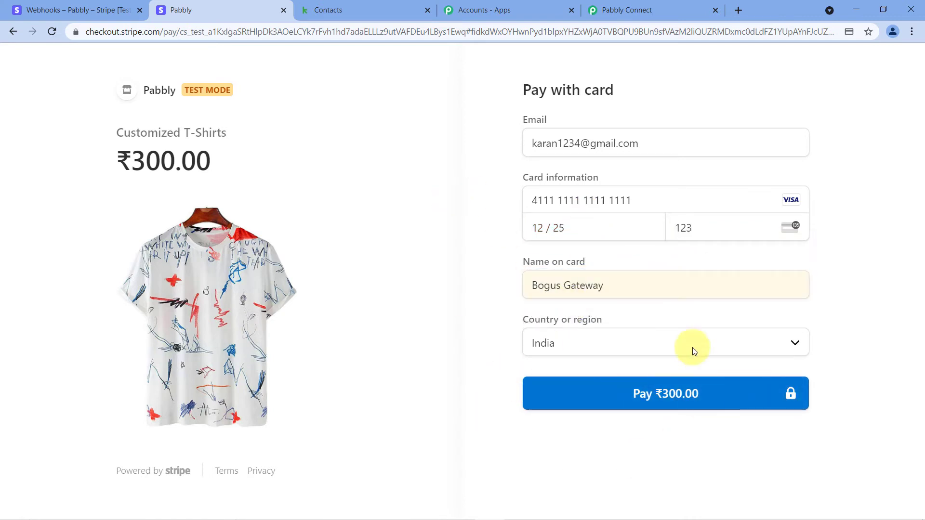
click(651, 391)
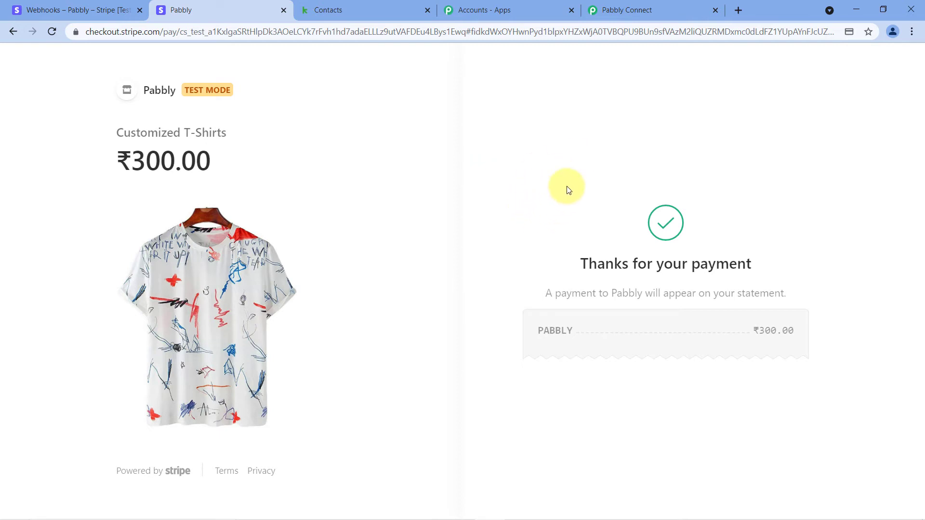
- Check the Keap contact and payment confirmation, then view the webhook response in Pabbly Connect
click(344, 10)
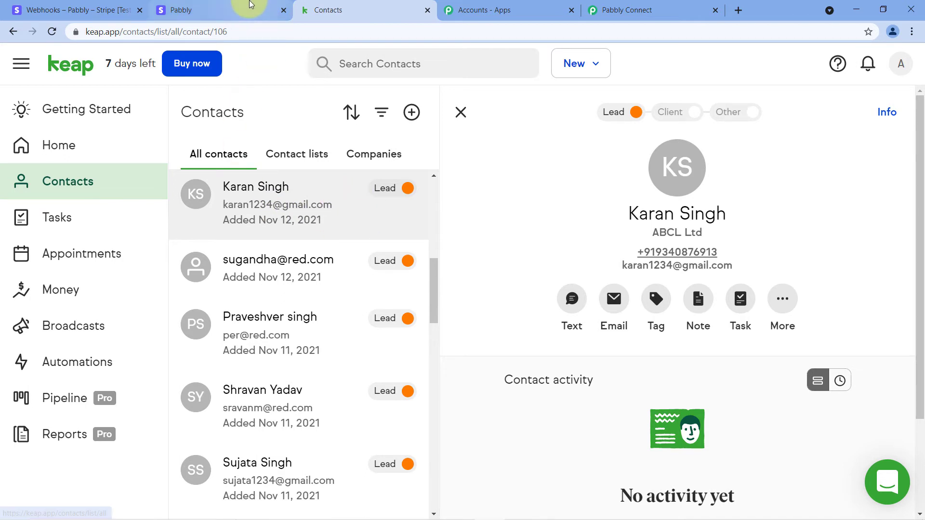
click(231, 10)
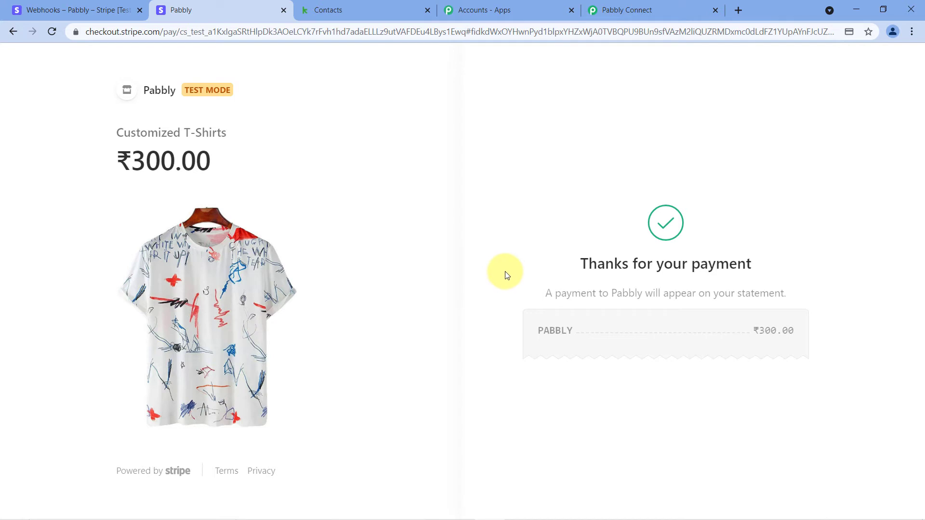
click(680, 9)
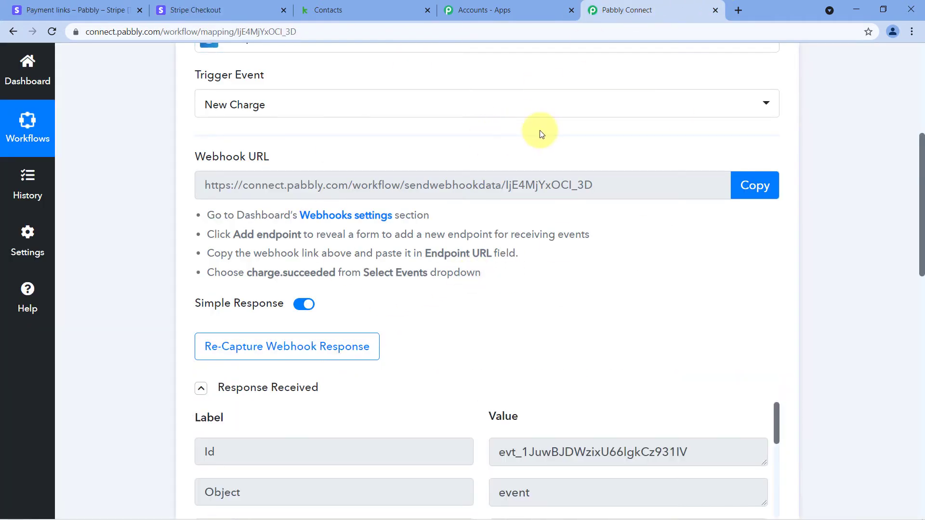
- Compare the captured Stripe charge response with the Stripe checkout page
scroll(458, 273, down, 4)
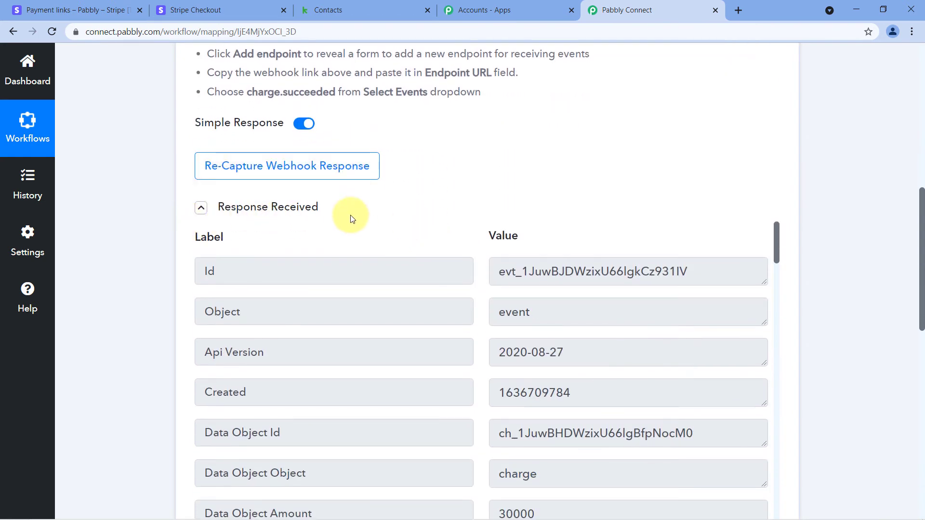
scroll(477, 193, down, 1)
scroll(454, 198, down, 7)
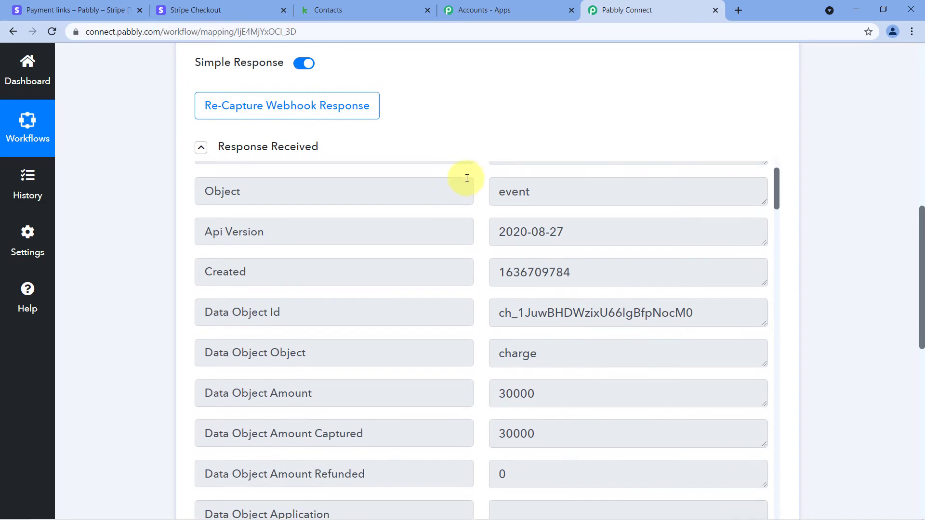
scroll(477, 116, down, 5)
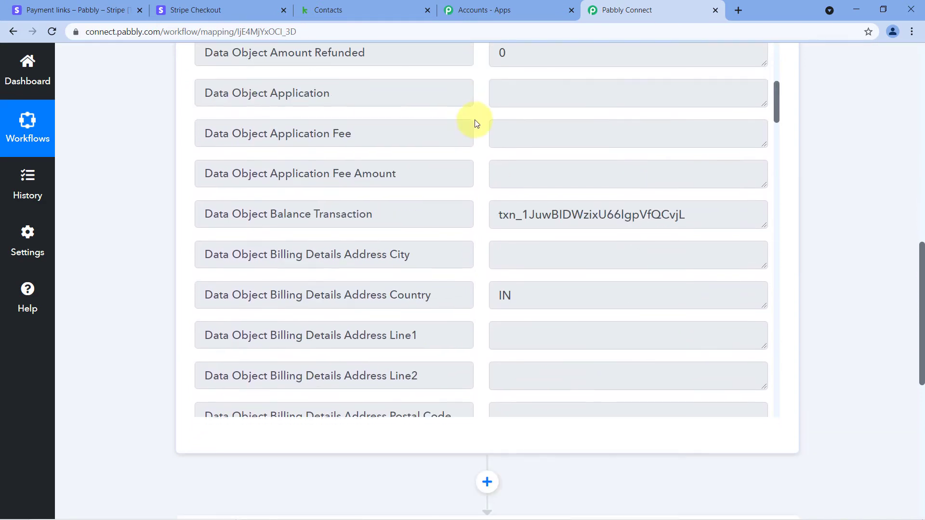
click(208, 10)
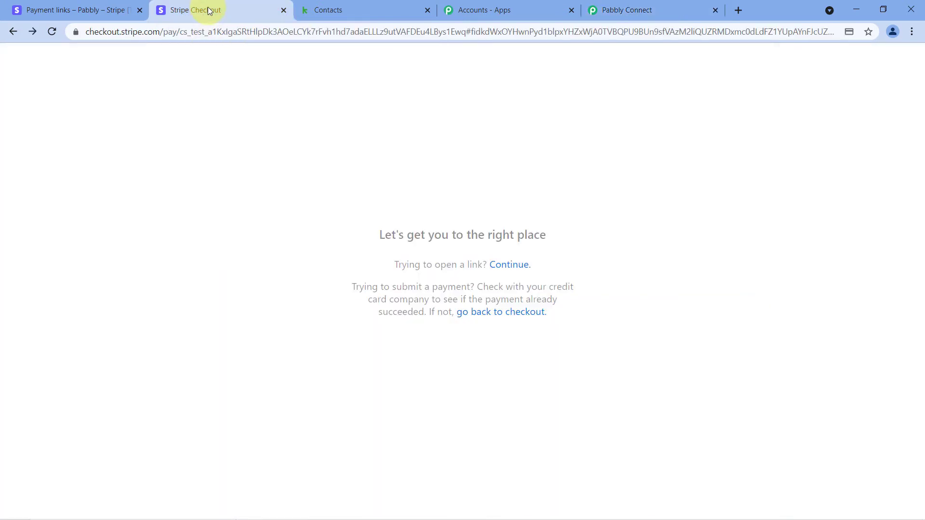
click(665, 9)
- Examine the billing email value in the captured Stripe response
scroll(500, 124, down, 3)
scroll(479, 125, down, 1)
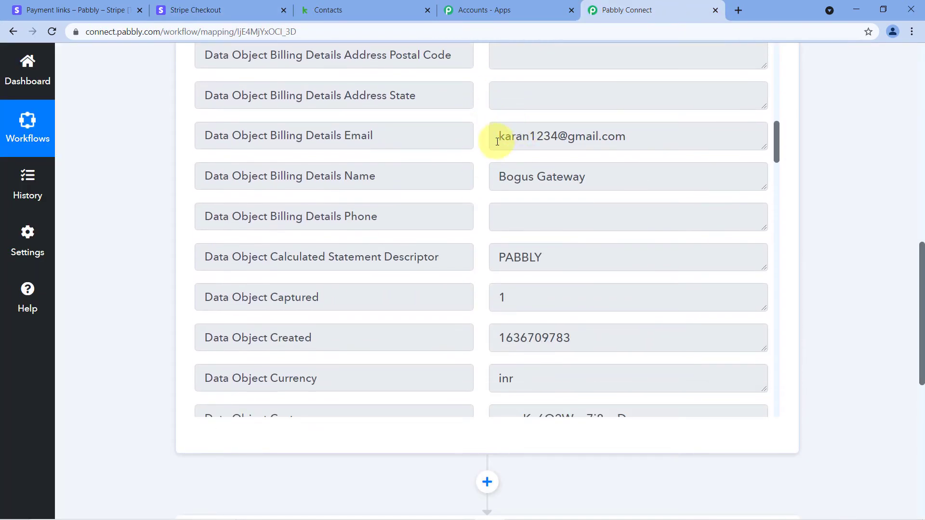
drag(497, 136, 645, 138)
click(645, 139)
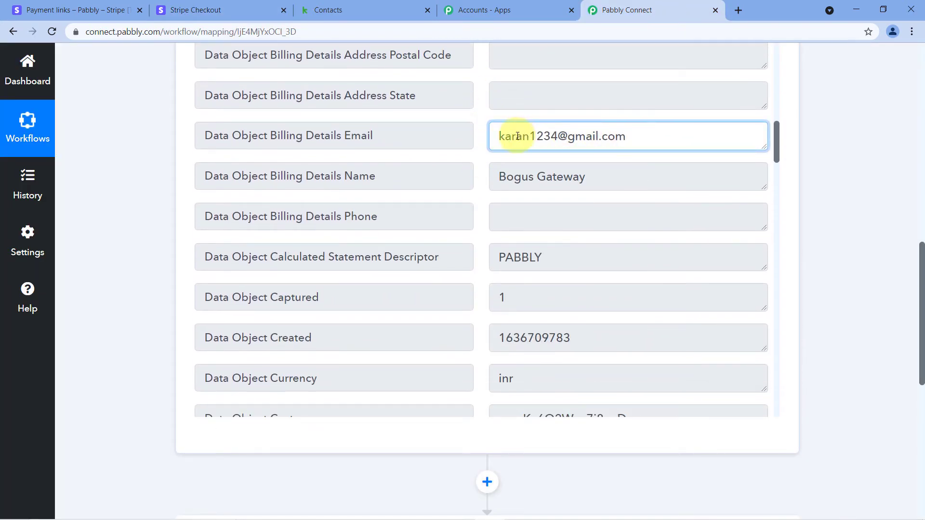
drag(491, 137, 630, 138)
click(630, 138)
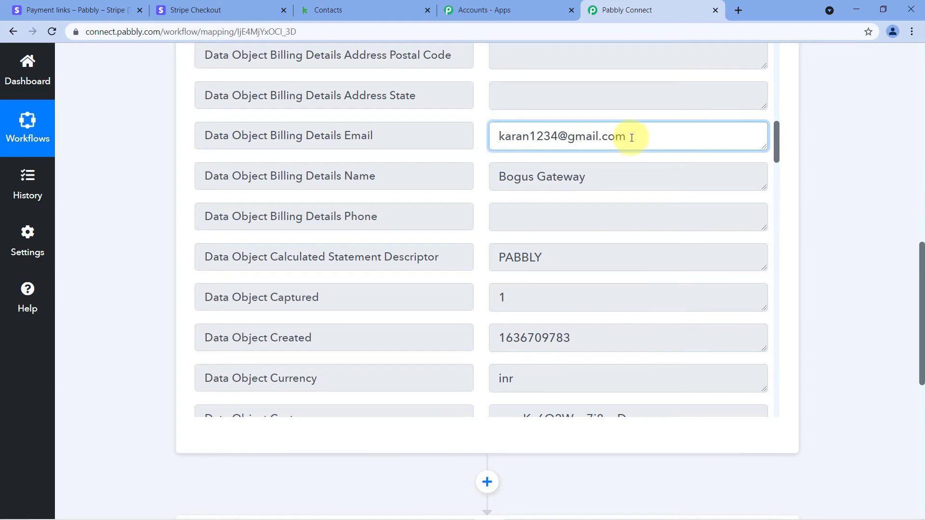
click(480, 118)
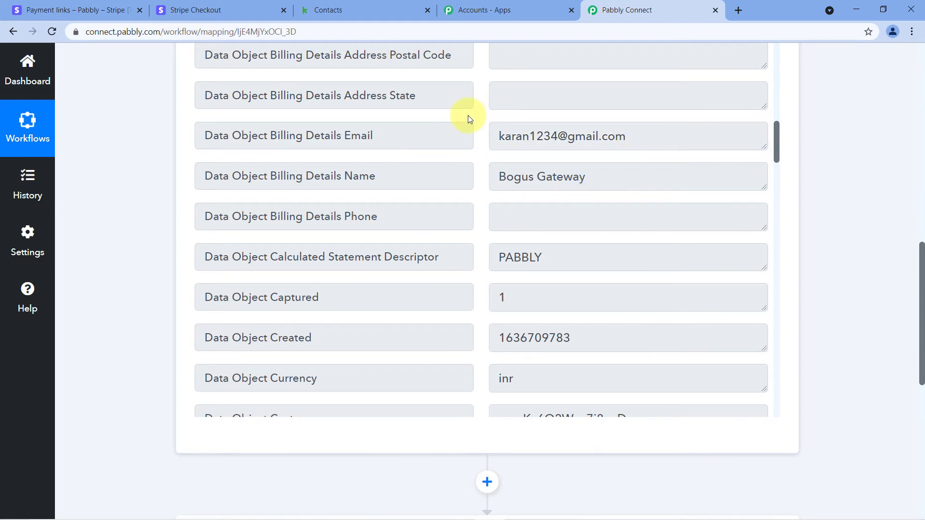
scroll(470, 119, down, 10)
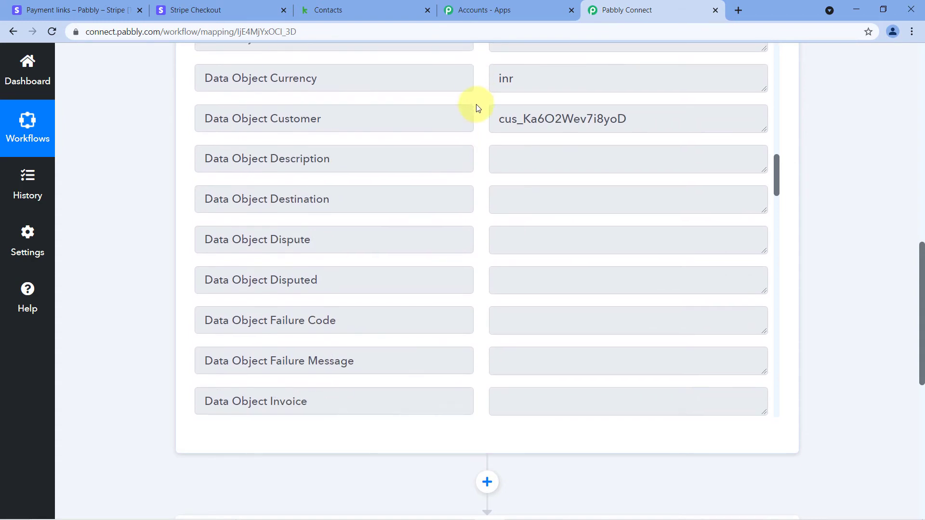
scroll(478, 119, up, 10)
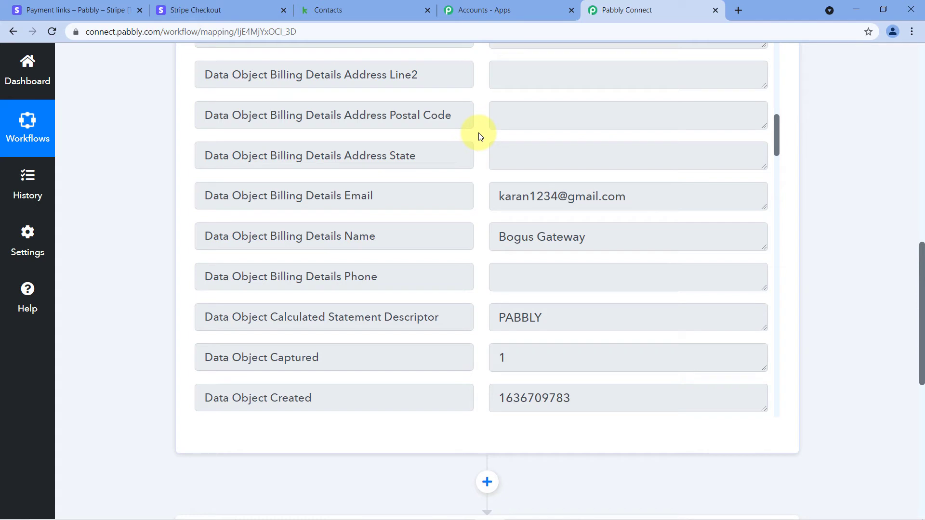
- Recheck the billing email and expand the '2. Choose Your Next Application' step
drag(635, 197, 492, 187)
click(482, 186)
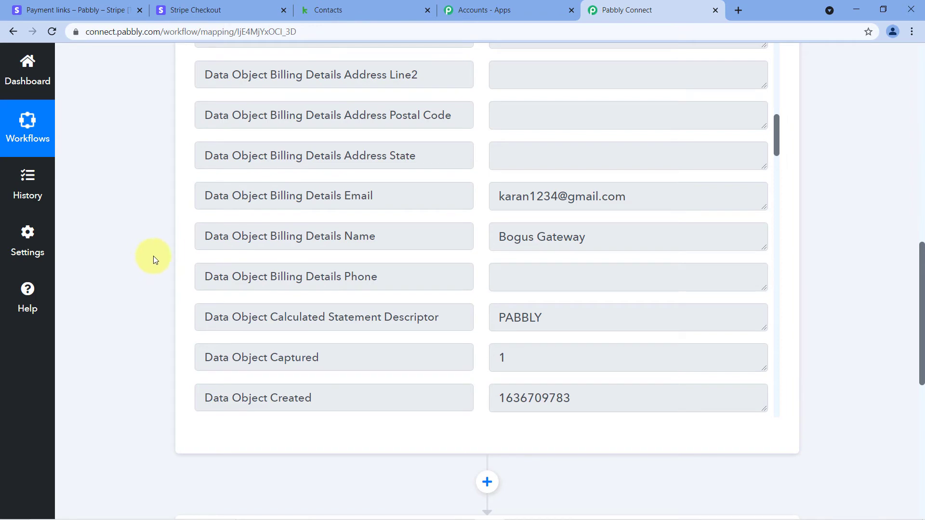
scroll(154, 256, down, 5)
click(305, 259)
- Search 'Kea' and choose Infusionsoft by Keap as the action app
click(255, 224)
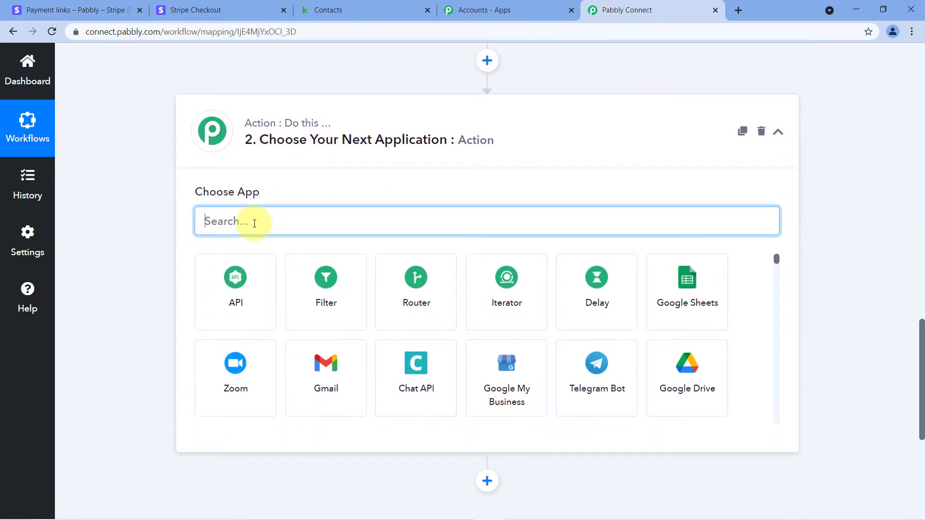
text(Ke)
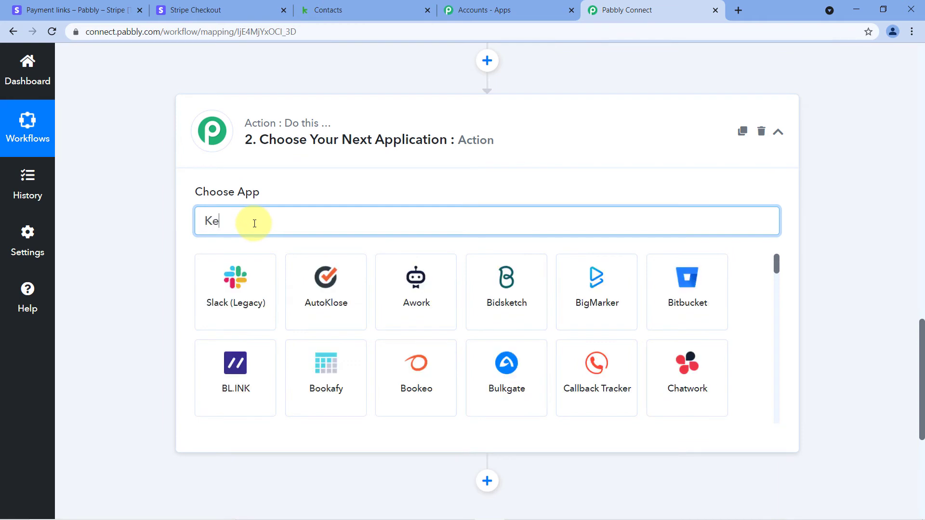
text(a)
click(233, 285)
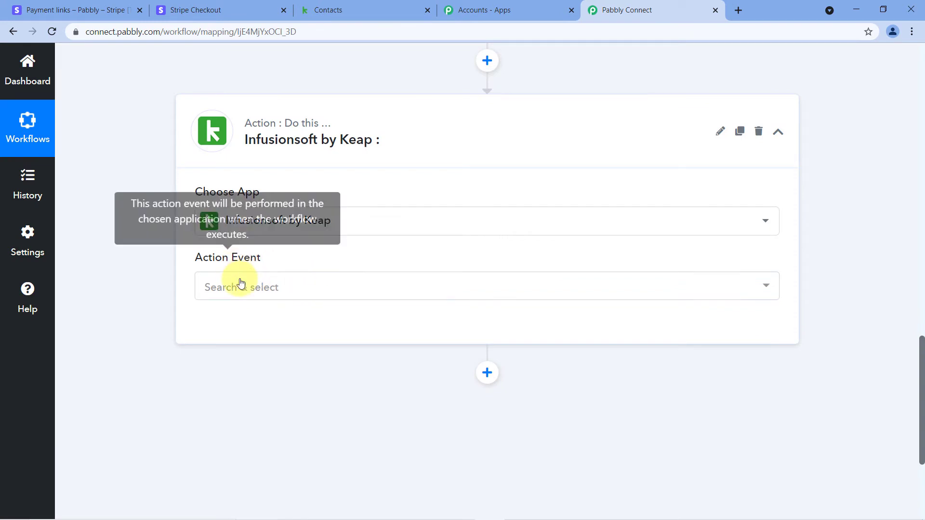
- Set the action event to Retrieve a Contact via Email and start connecting a Keap account
click(264, 289)
scroll(358, 269, down, 6)
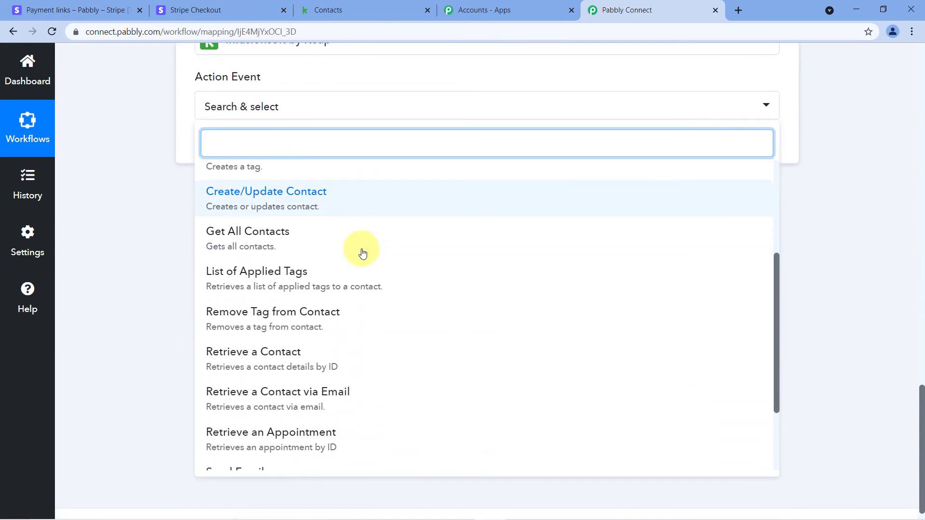
scroll(362, 253, down, 3)
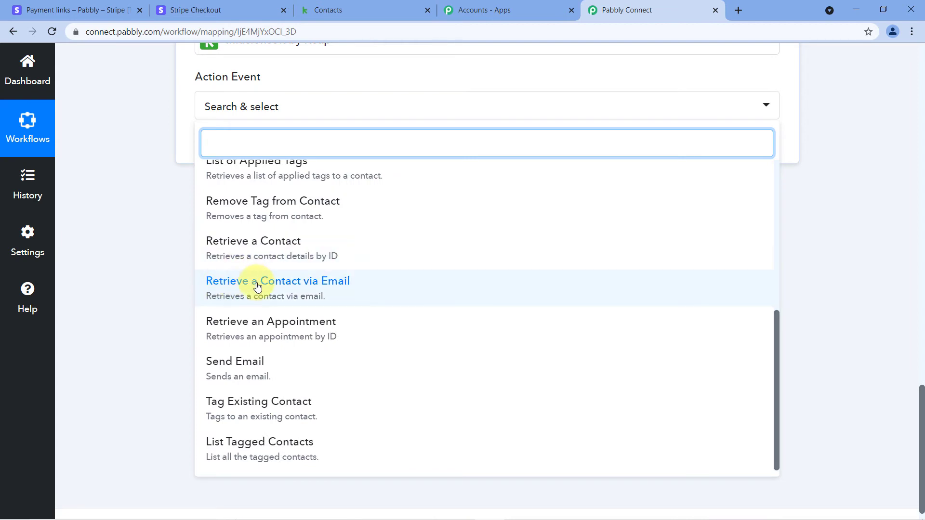
click(346, 290)
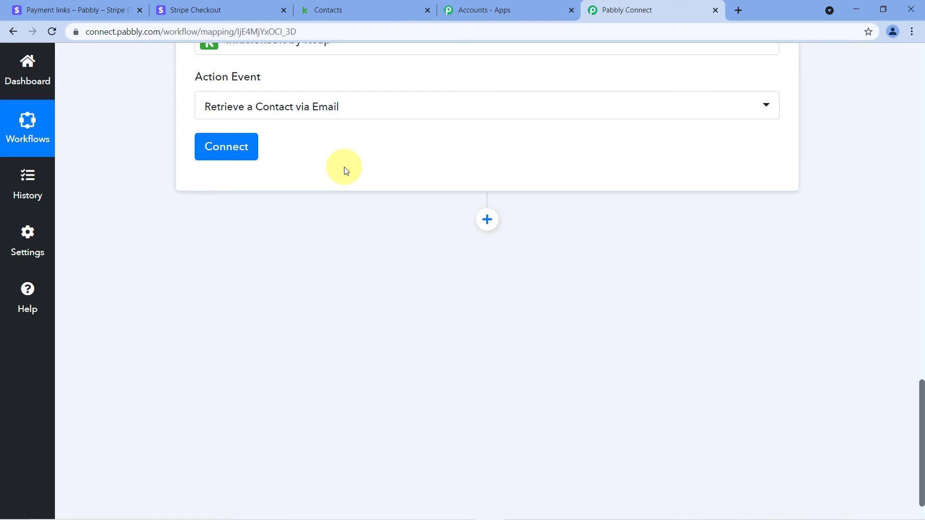
scroll(344, 170, up, 4)
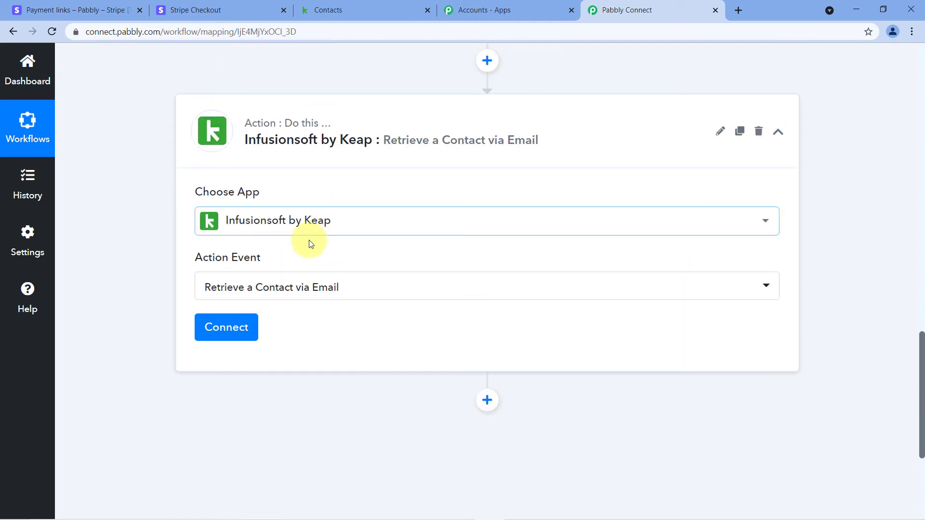
click(228, 332)
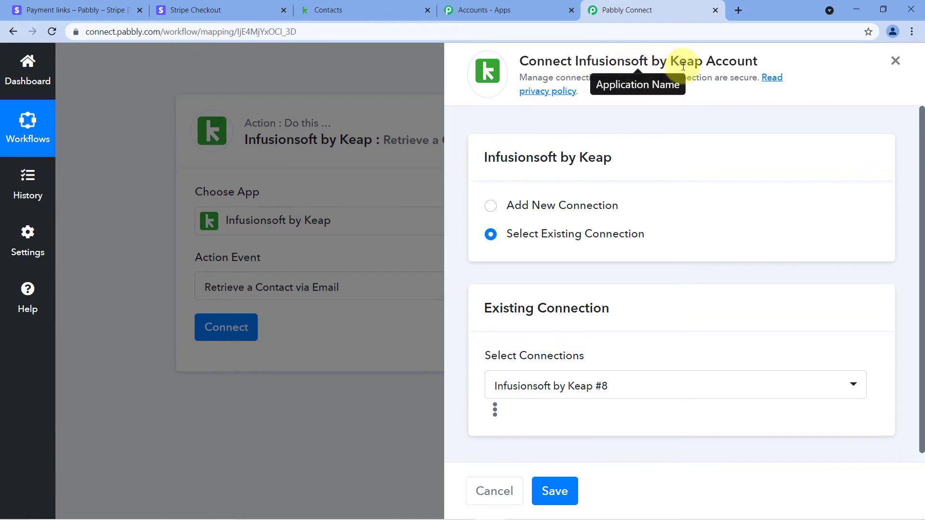
- Add a new Infusionsoft by Keap connection and allow Pabbly Connect access in the authorization popup
click(492, 207)
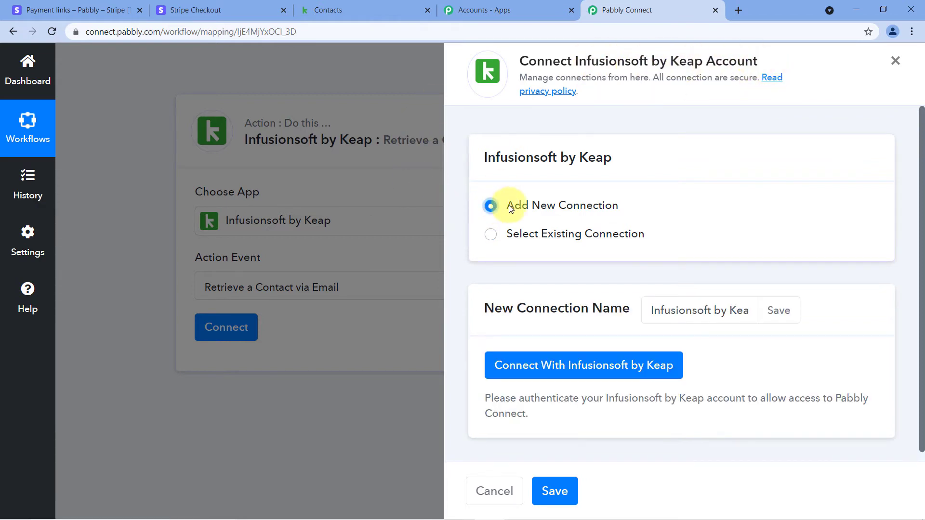
click(564, 377)
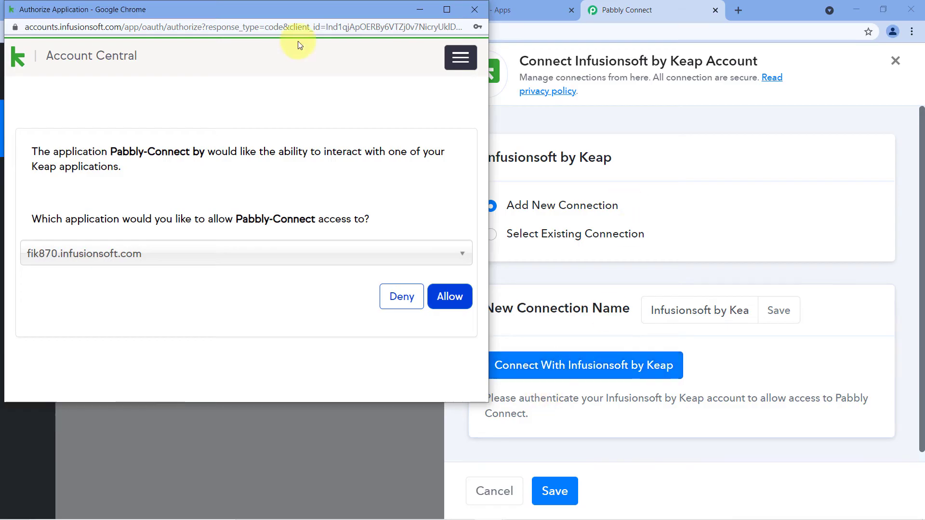
drag(308, 10, 306, 43)
click(364, 6)
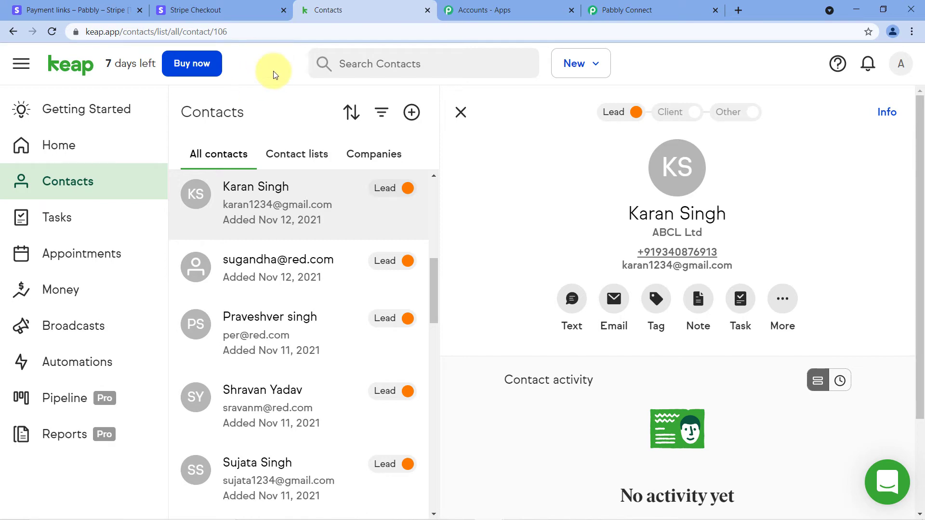
click(663, 6)
key(alt+Tab)
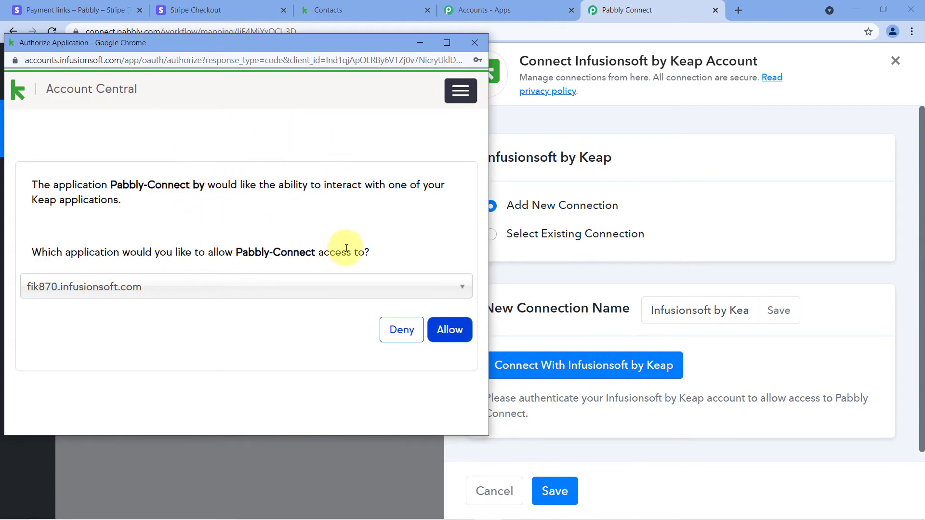
click(442, 329)
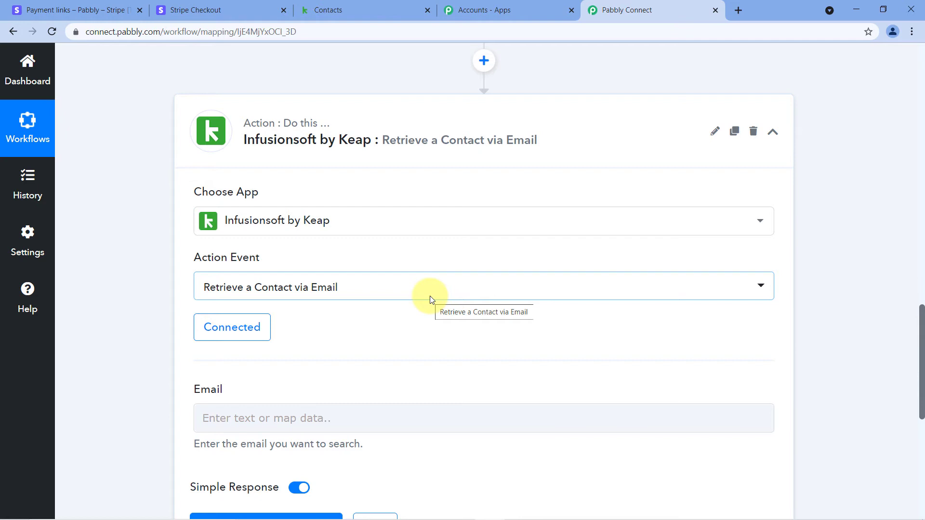
- Review the Billing Details Email label and value in the Stripe response
scroll(415, 291, down, 4)
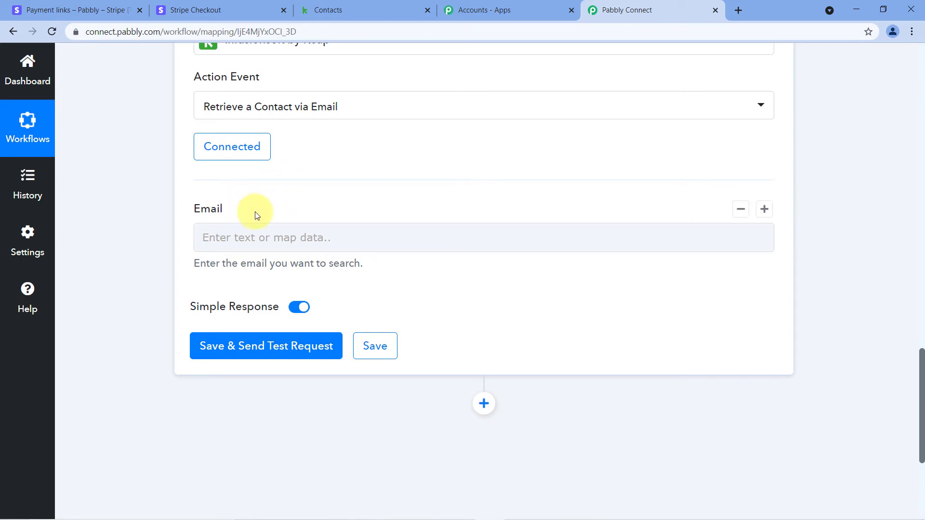
scroll(578, 222, up, 18)
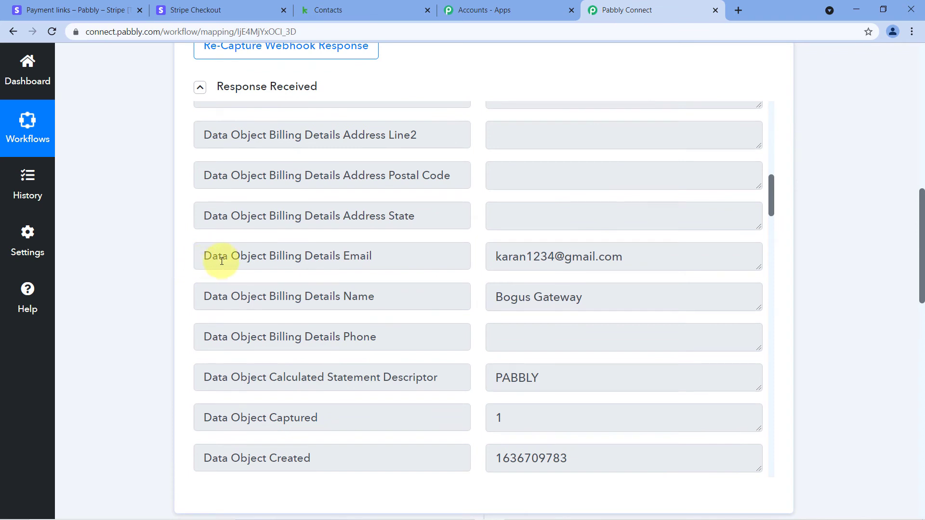
drag(413, 256, 134, 262)
click(491, 260)
mouse_move(492, 260)
mouse_down()
mouse_move(648, 259)
mouse_move(477, 259)
mouse_up()
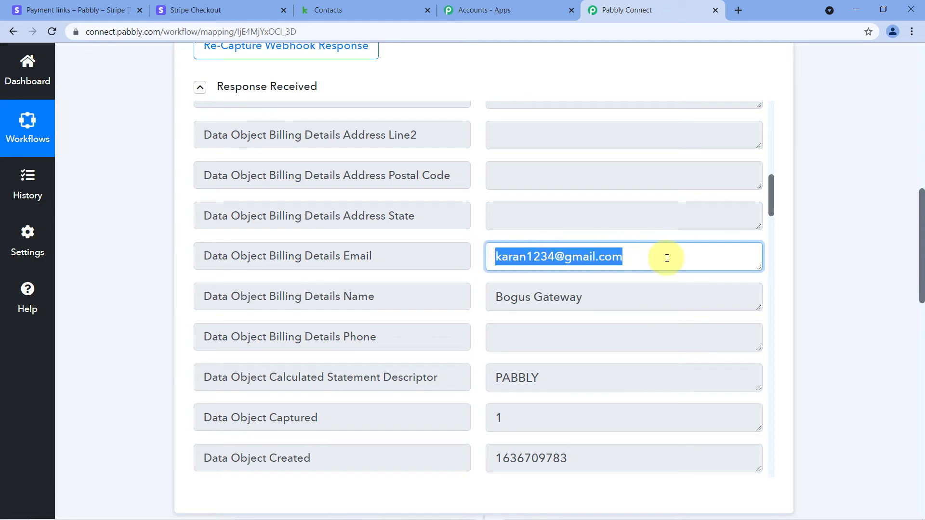
- Open the Email field's data options and expand the '1. Stripe: New Charge' fields
scroll(814, 261, down, 4)
scroll(814, 261, down, 9)
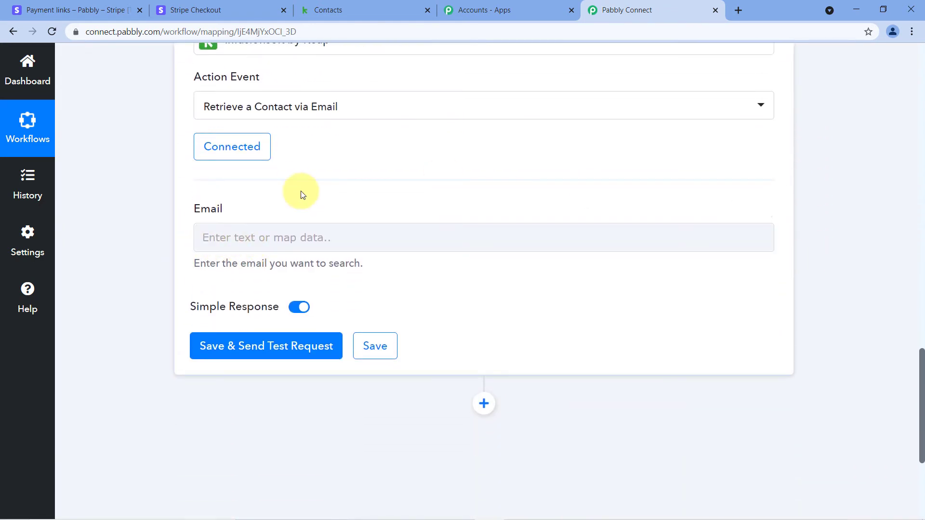
scroll(301, 188, down, 1)
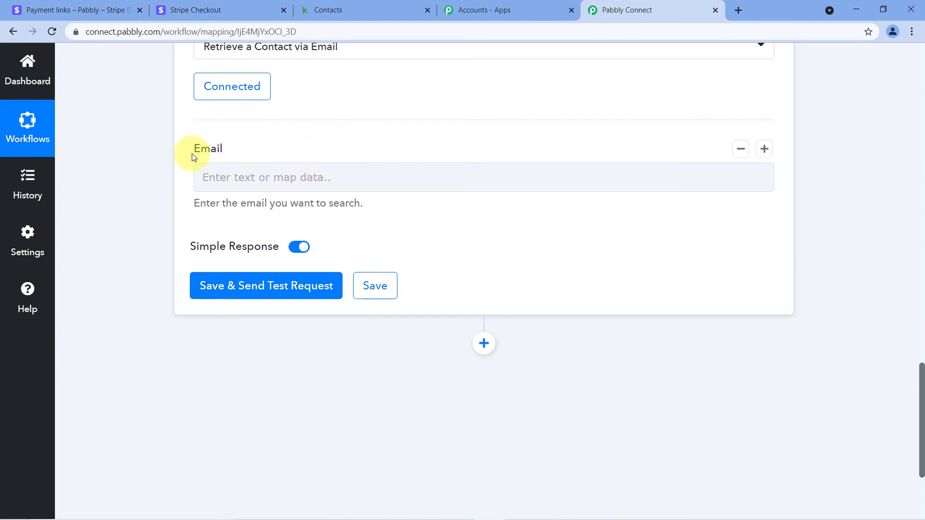
click(239, 174)
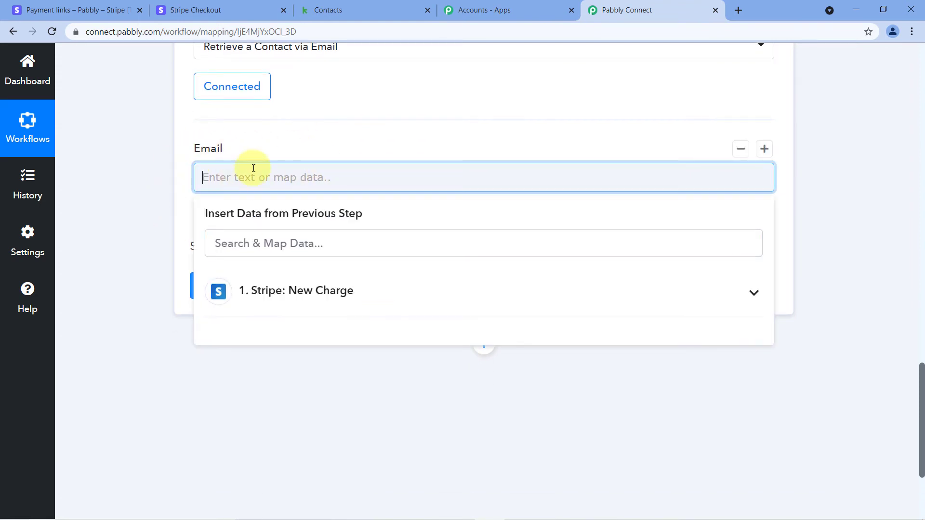
scroll(169, 210, down, 1)
click(258, 233)
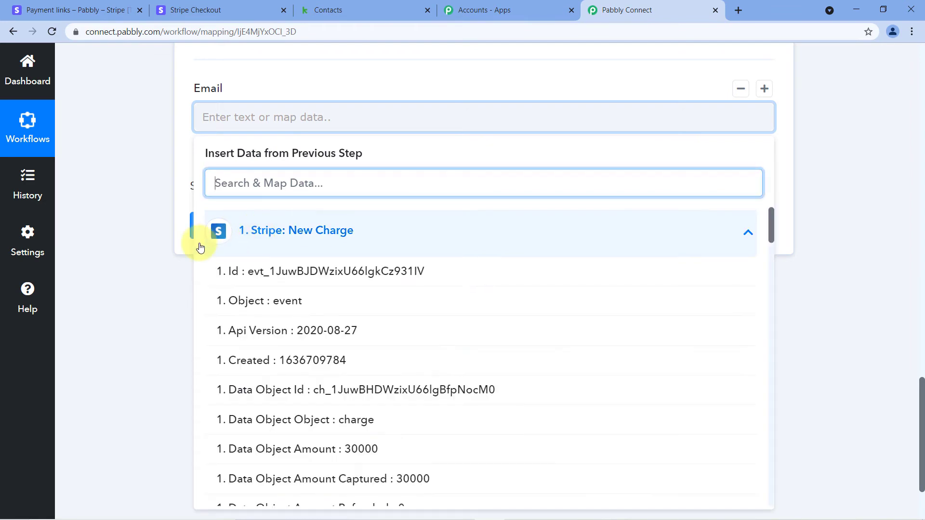
scroll(314, 279, down, 4)
scroll(328, 269, down, 5)
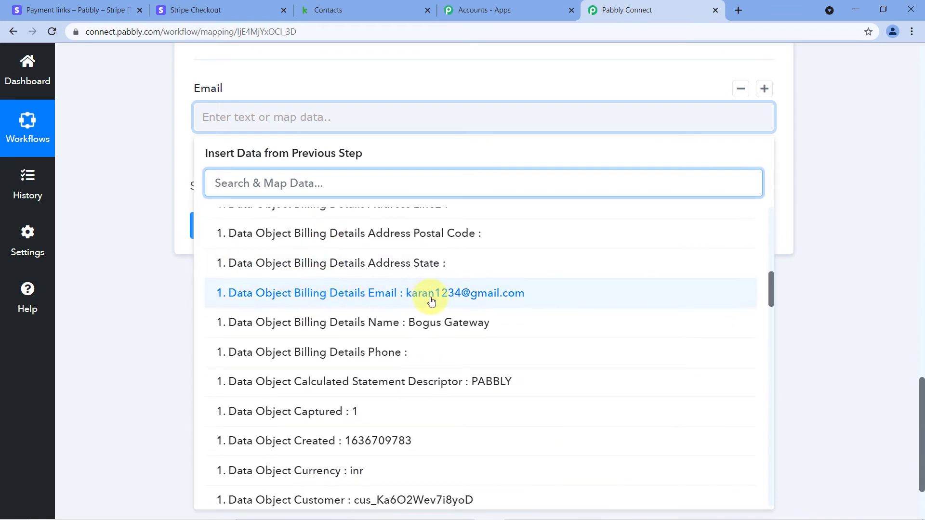
click(393, 298)
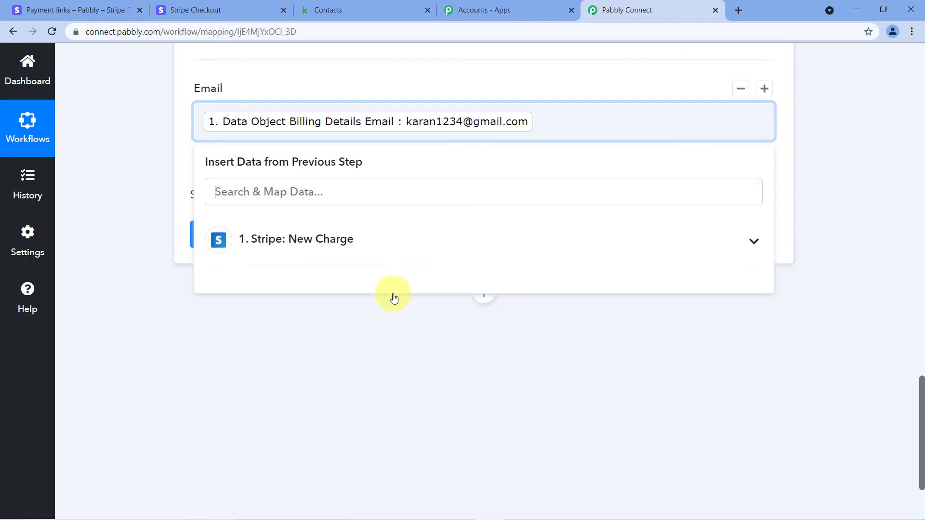
click(143, 169)
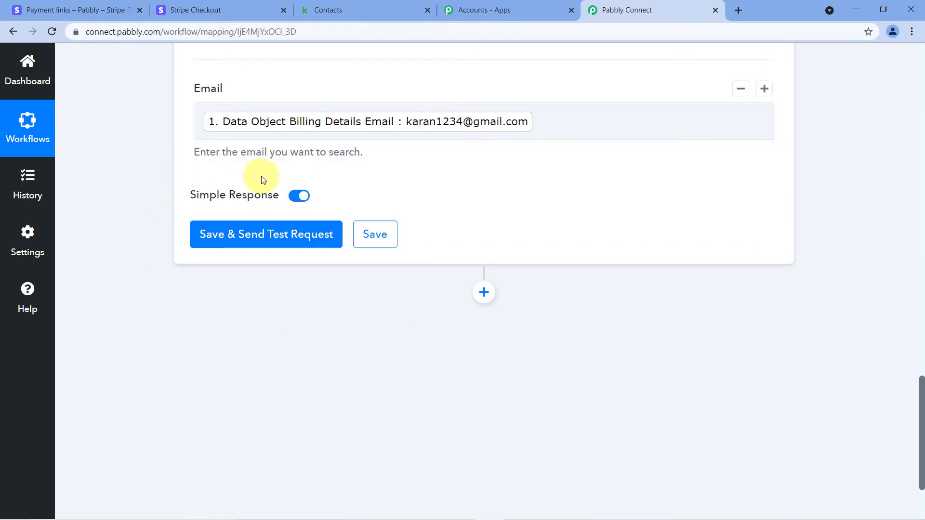
click(249, 243)
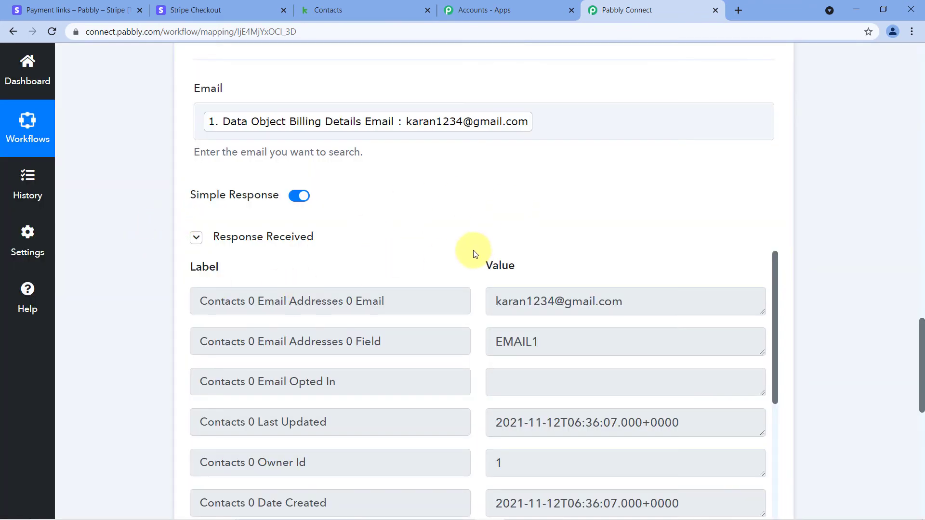
scroll(480, 226, down, 1)
scroll(481, 219, down, 2)
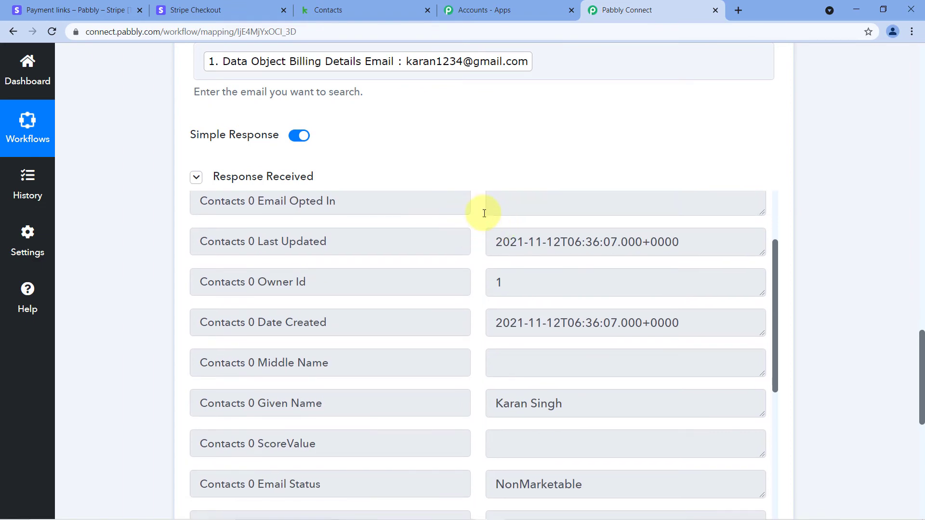
scroll(479, 214, down, 3)
scroll(479, 217, up, 5)
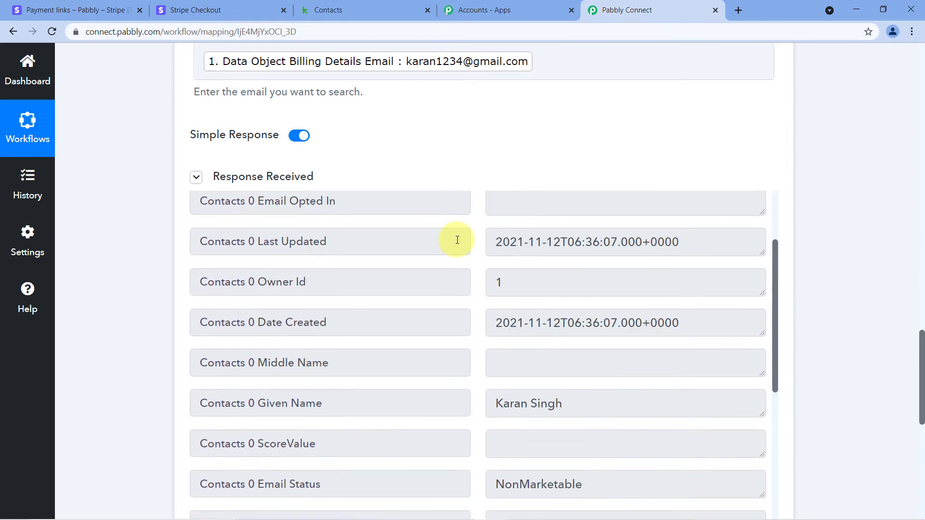
drag(629, 245, 497, 241)
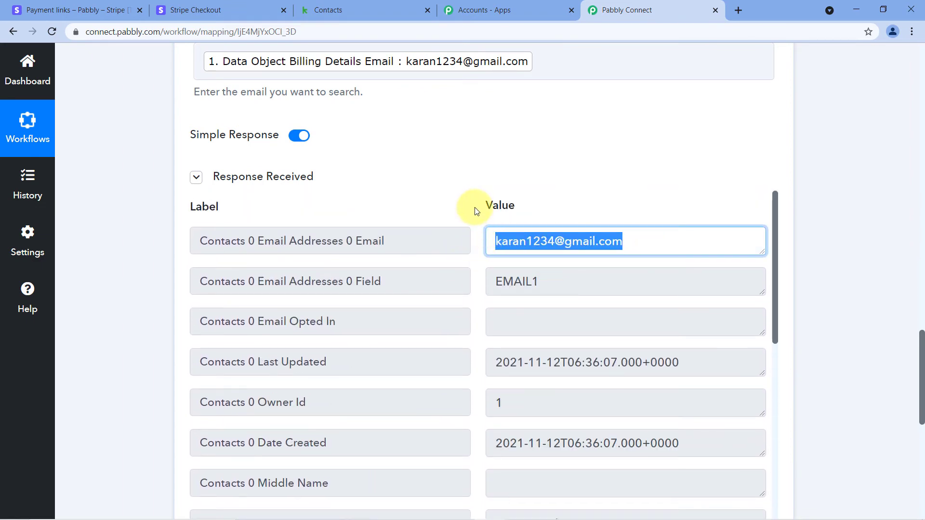
click(472, 196)
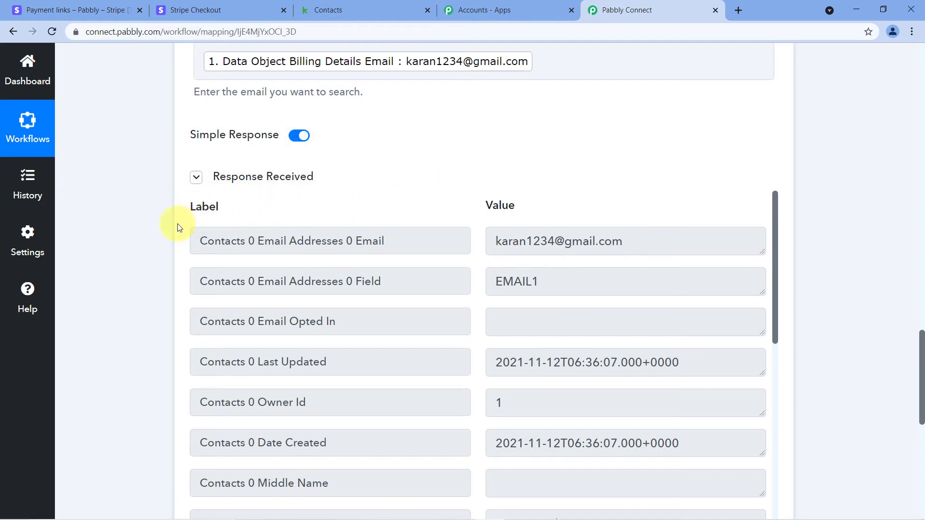
scroll(450, 202, down, 5)
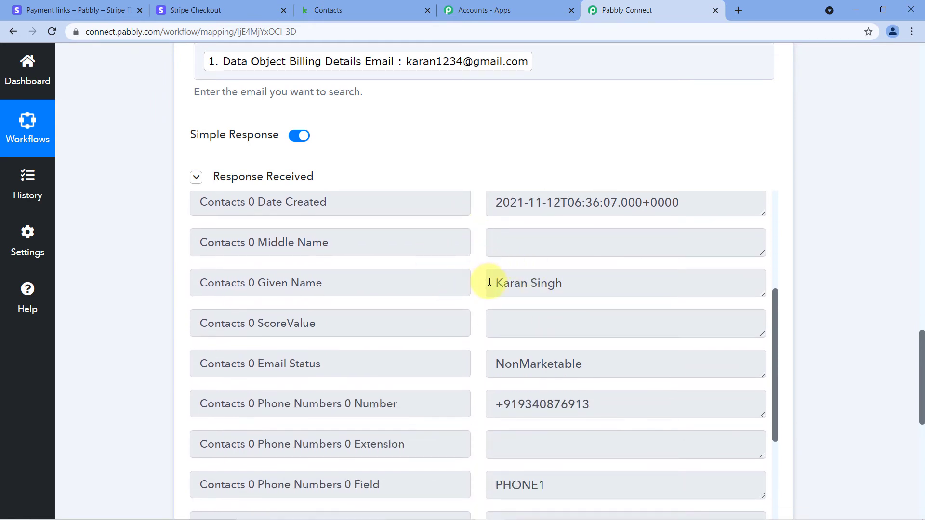
drag(487, 283, 582, 285)
click(588, 285)
drag(490, 278, 574, 284)
click(477, 252)
scroll(477, 249, down, 3)
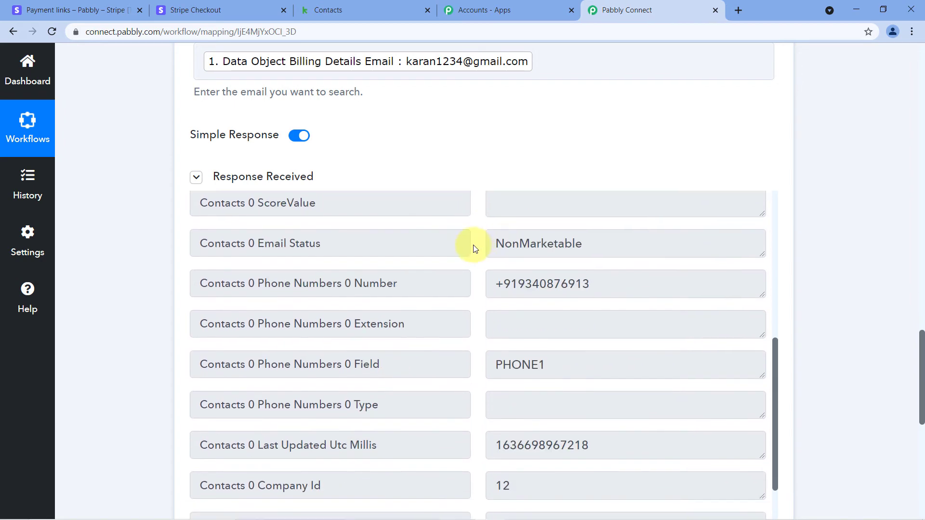
drag(492, 284, 589, 290)
click(479, 264)
scroll(479, 264, down, 5)
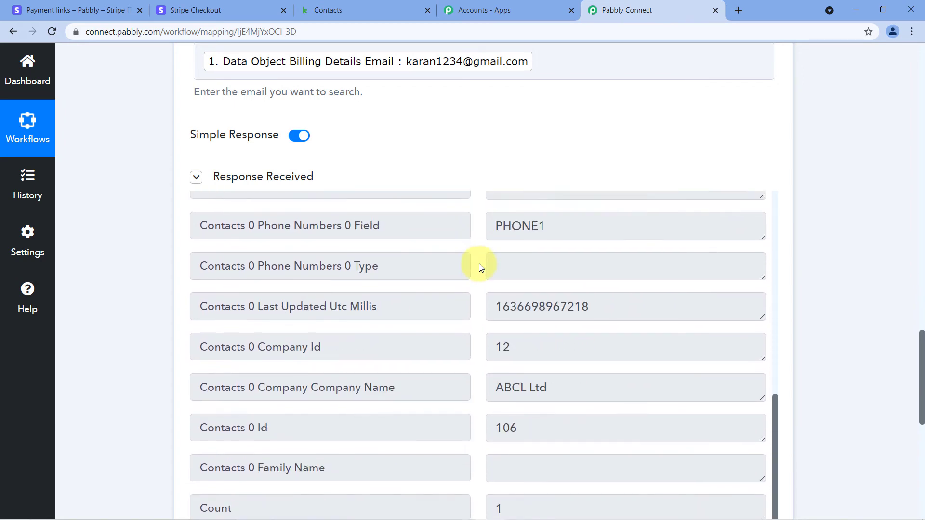
scroll(479, 256, down, 3)
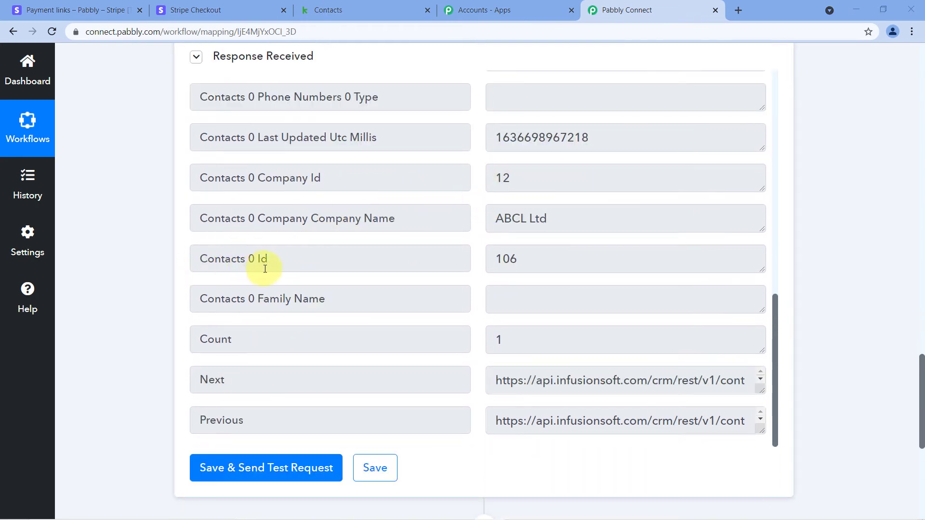
drag(523, 258, 499, 258)
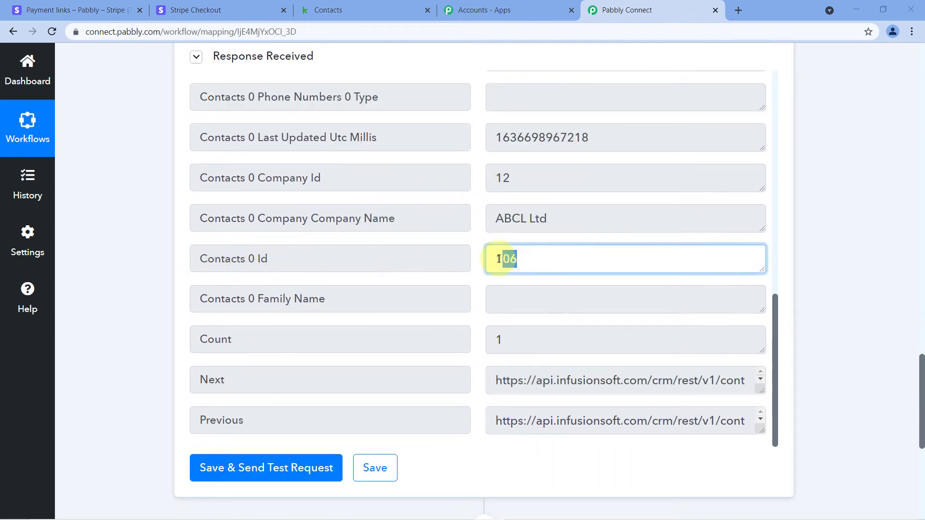
click(474, 244)
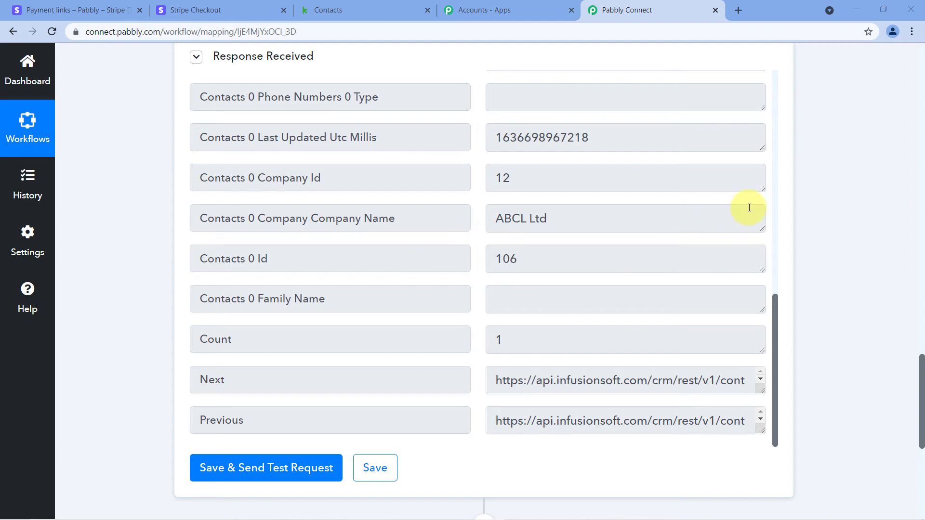
scroll(804, 202, up, 5)
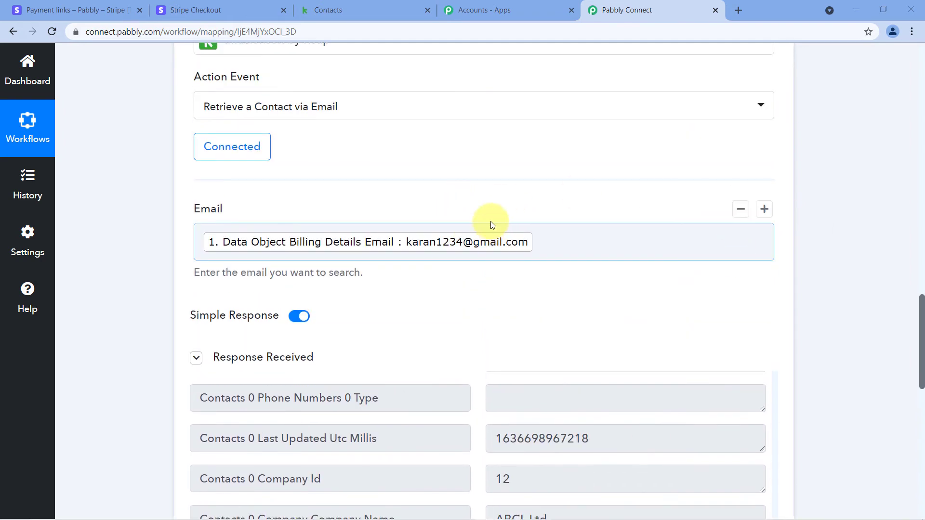
scroll(433, 206, up, 8)
scroll(574, 161, up, 1)
scroll(814, 159, up, 2)
scroll(803, 166, down, 2)
scroll(673, 190, down, 1)
scroll(673, 189, down, 2)
scroll(782, 230, down, 3)
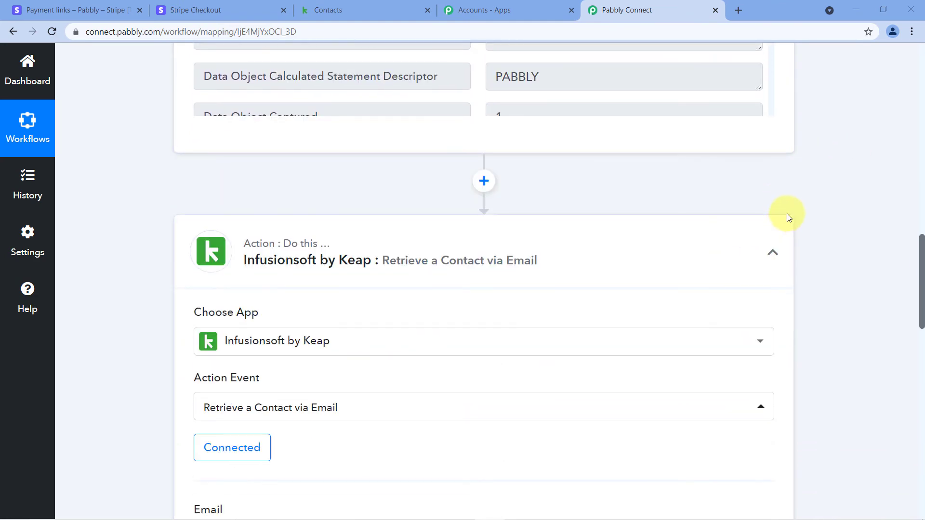
scroll(802, 209, down, 6)
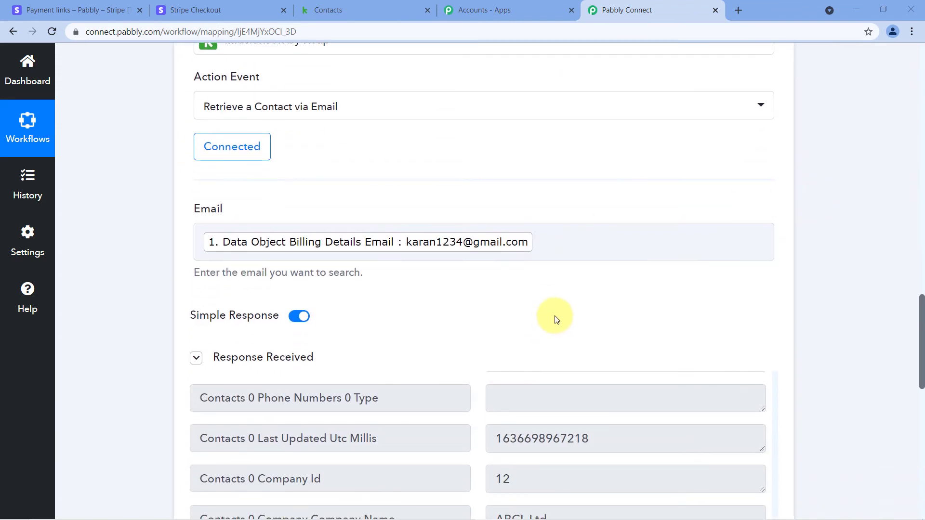
scroll(552, 325, down, 4)
scroll(484, 274, up, 1)
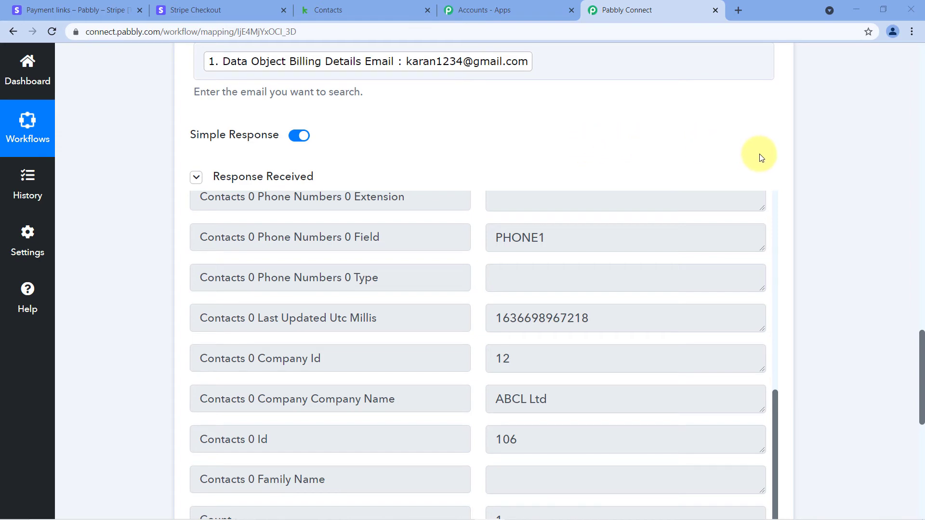
scroll(807, 156, down, 3)
scroll(816, 156, down, 7)
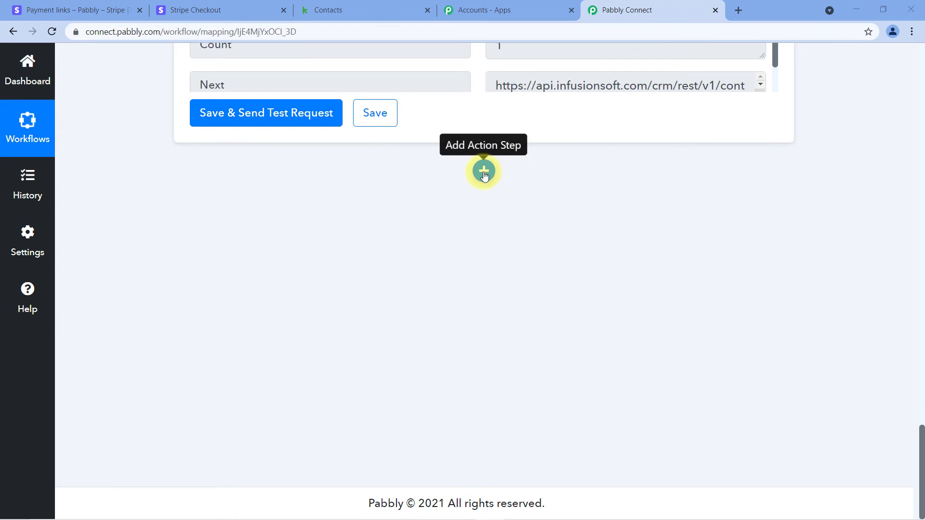
- Add a new action step using Infusionsoft by Keap, found by searching 'Infus'
click(484, 171)
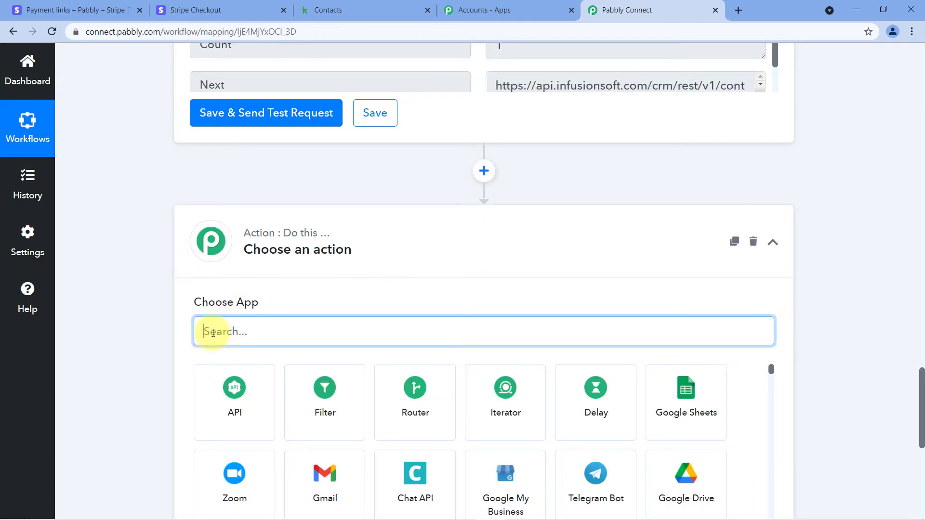
text(Infus)
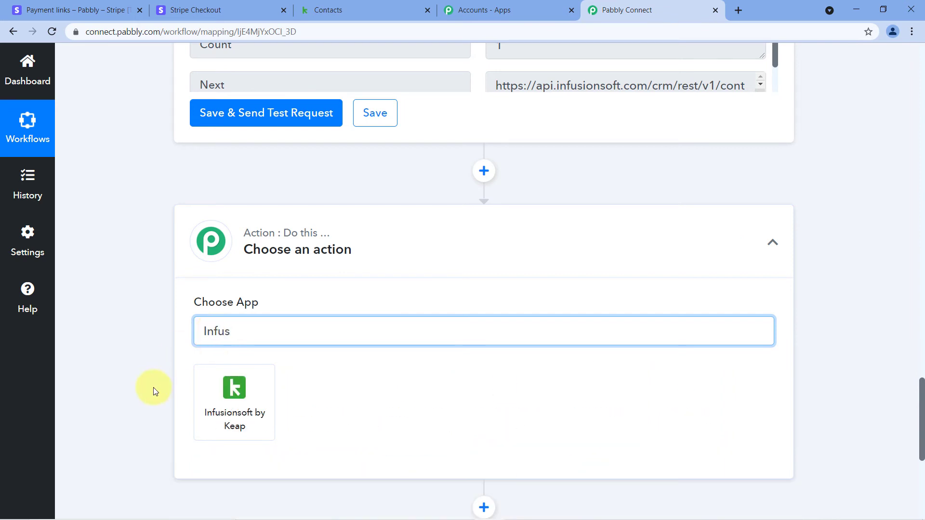
click(237, 399)
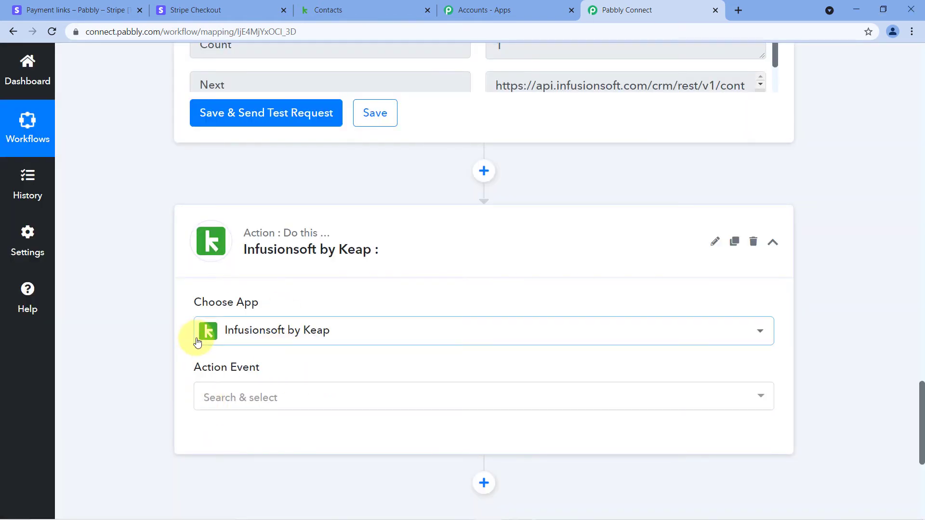
scroll(198, 342, down, 4)
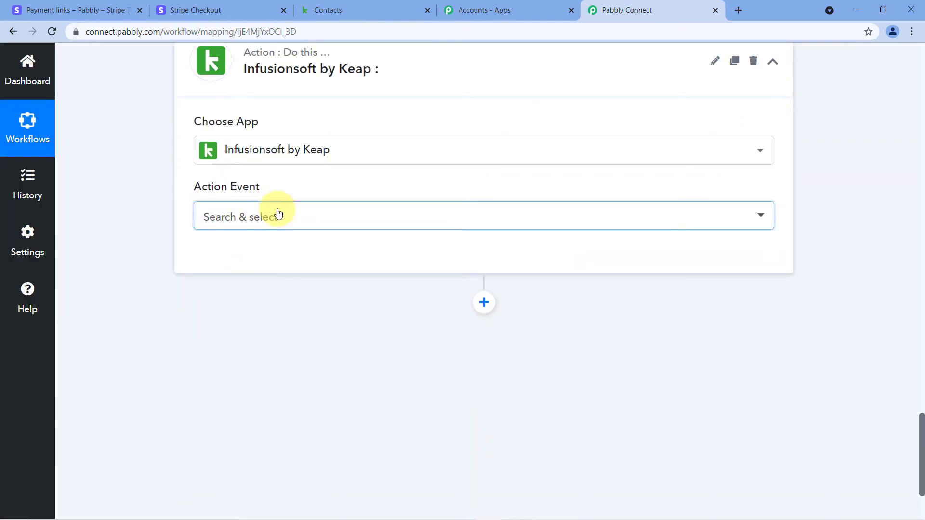
click(278, 213)
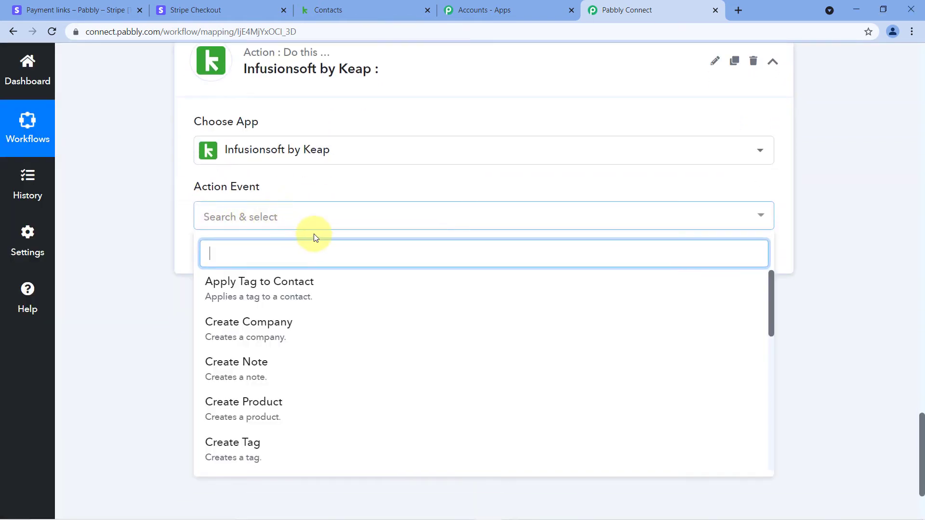
- Choose Apply Tag to Contact and save it with the existing Infusionsoft by Keap #9 connection
click(216, 291)
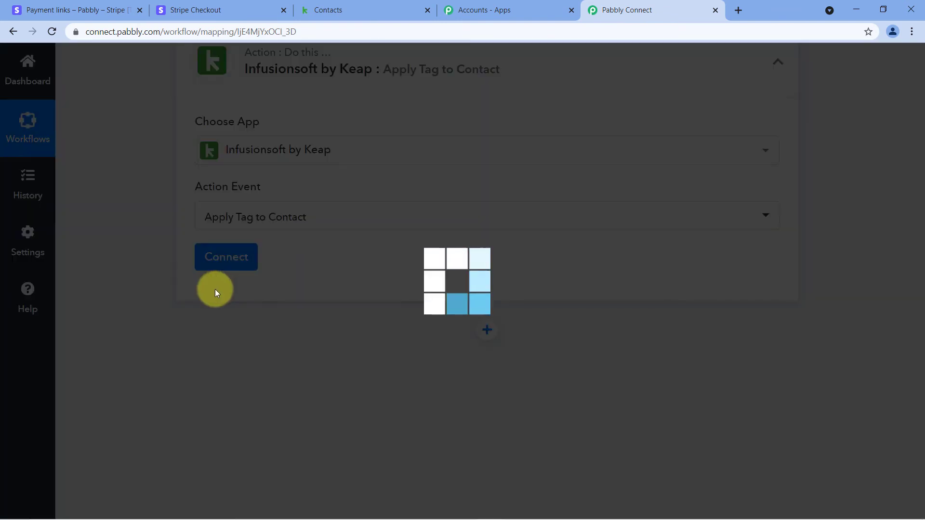
click(243, 257)
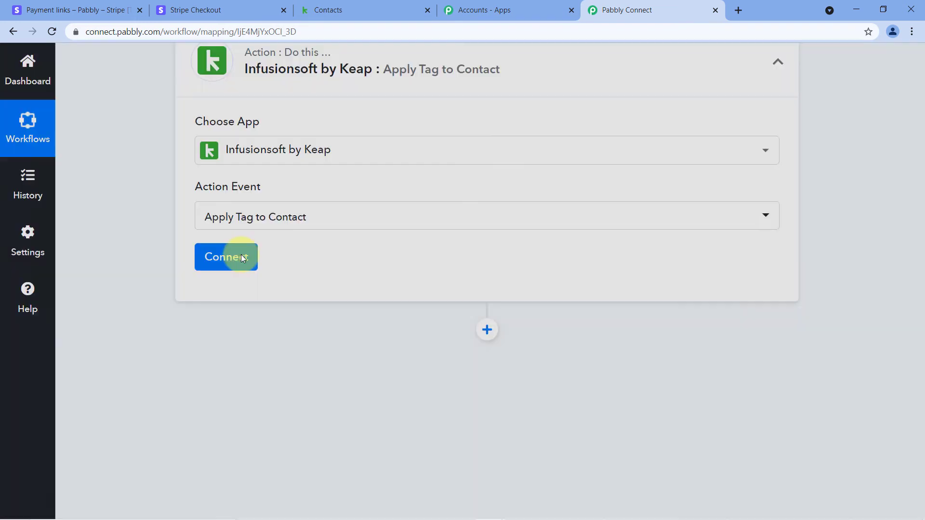
click(241, 256)
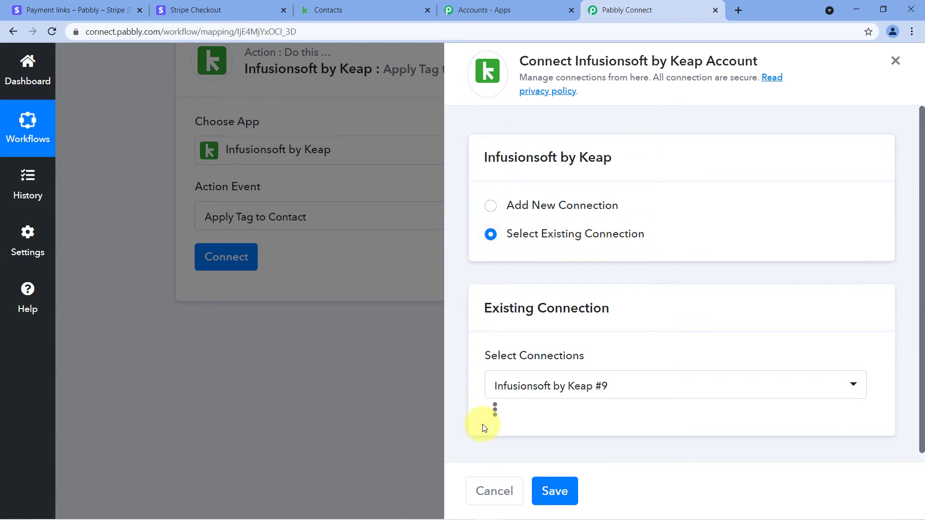
click(555, 492)
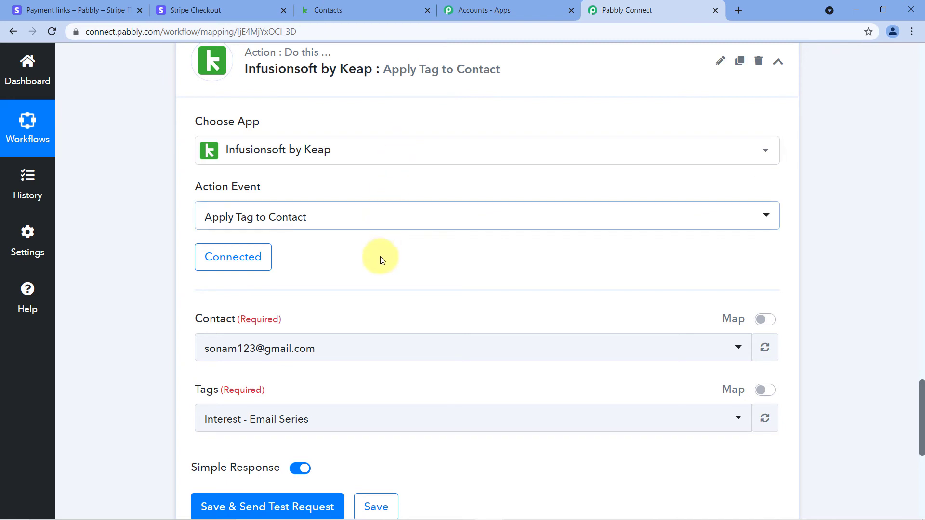
- Switch the Contact field to mapped data and delete its leftover character
scroll(371, 253, down, 1)
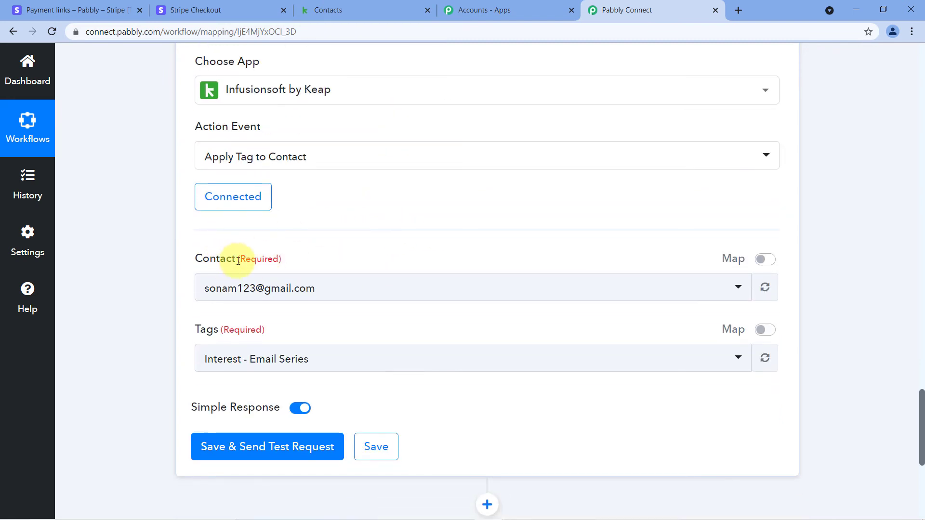
scroll(337, 260, down, 1)
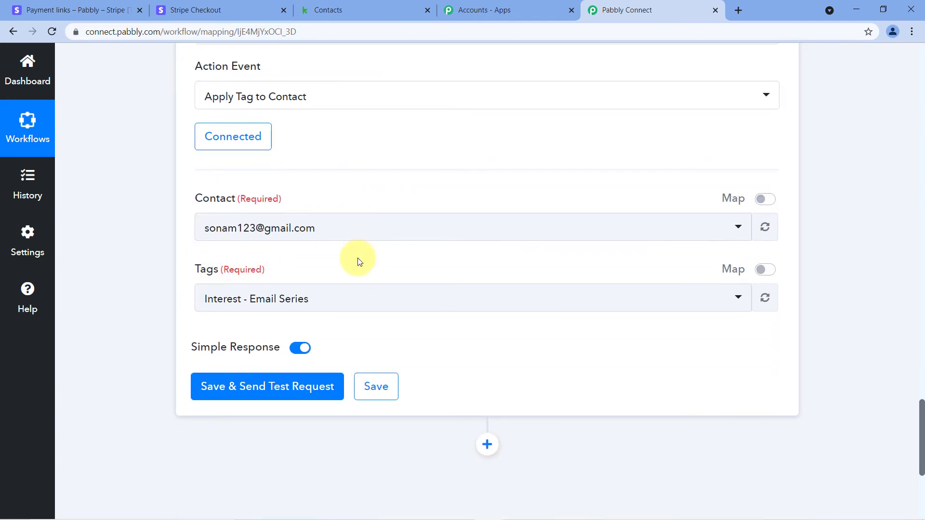
scroll(358, 262, up, 1)
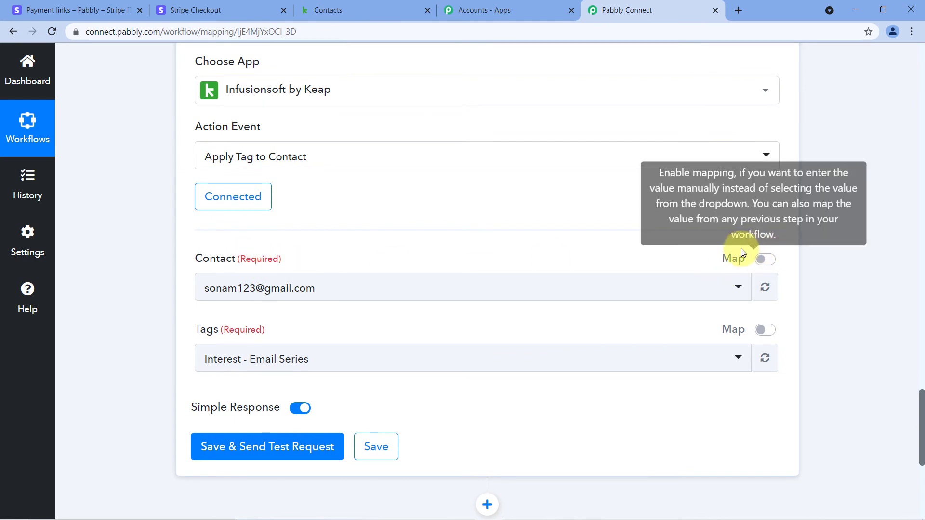
click(764, 260)
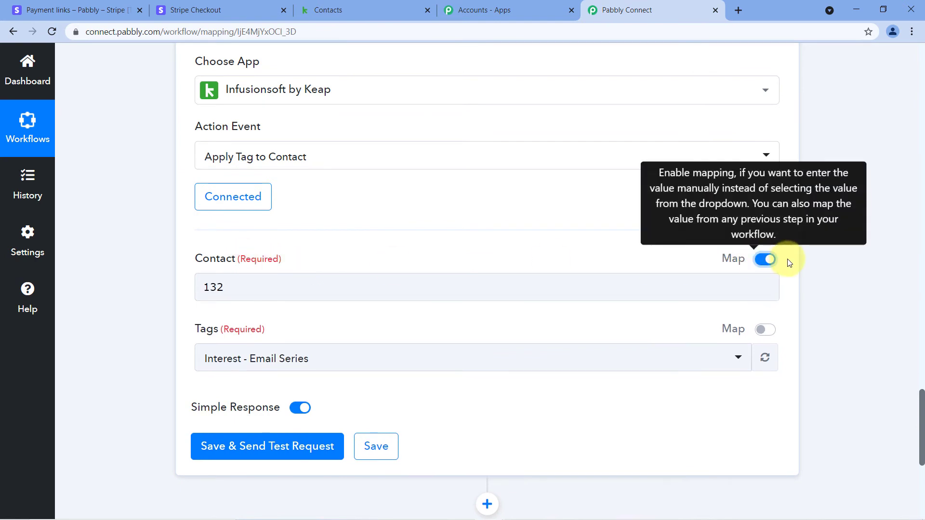
click(304, 284)
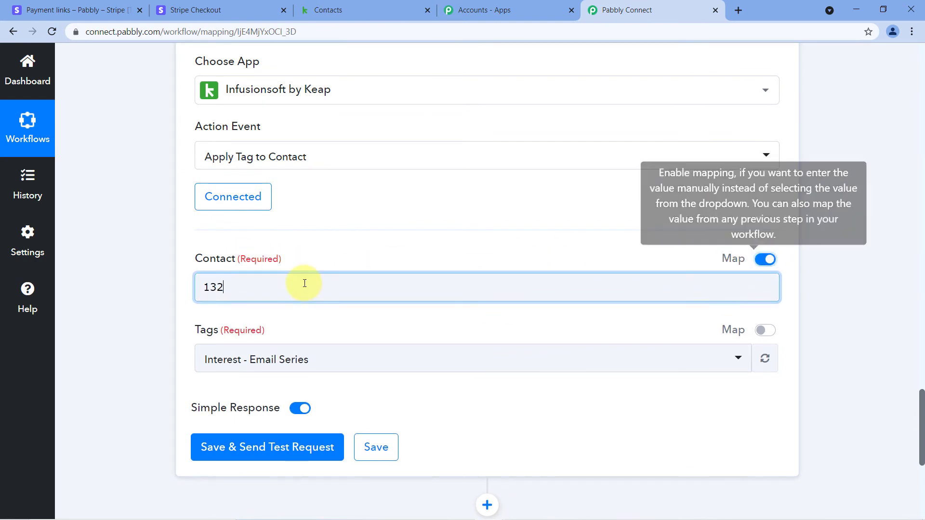
key(BackSpace)
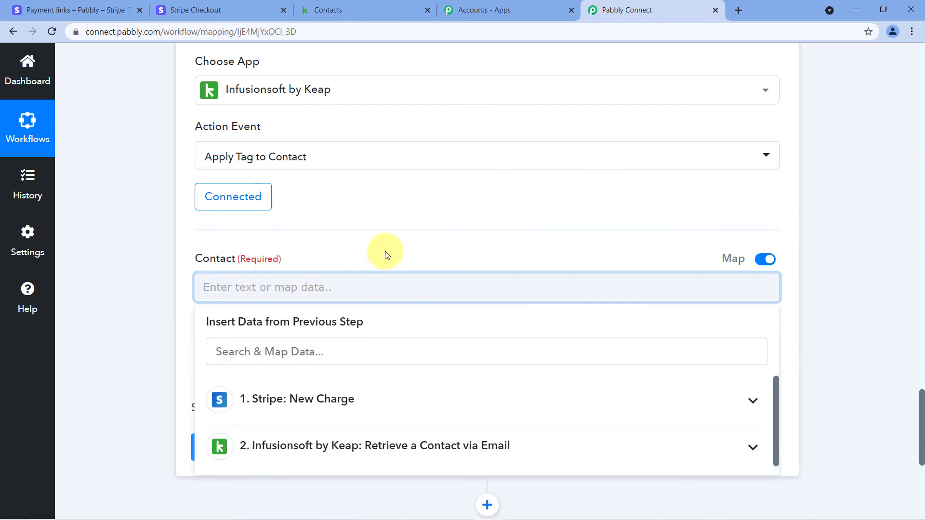
scroll(388, 249, down, 1)
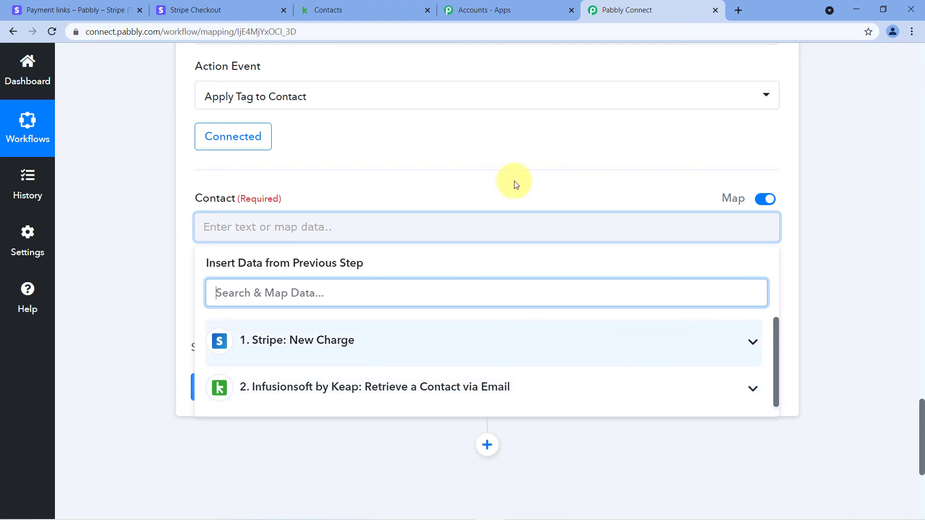
scroll(518, 192, up, 10)
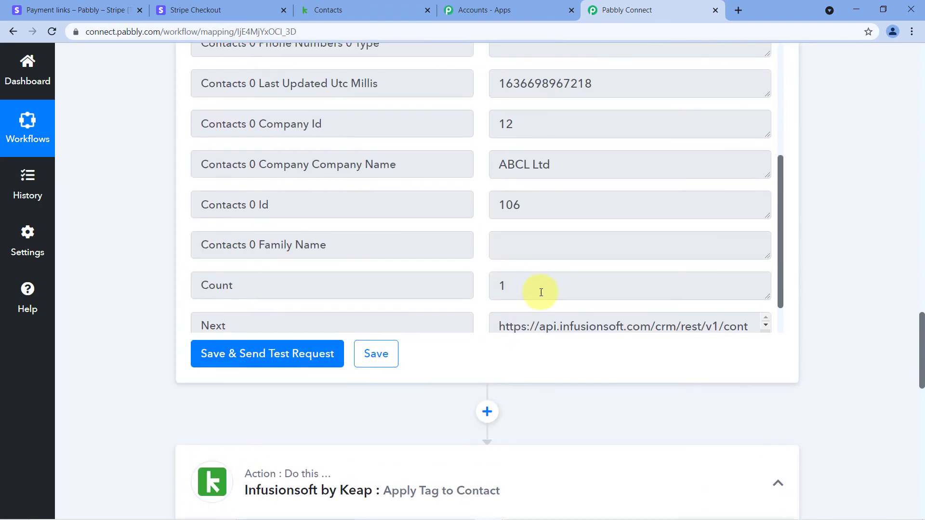
drag(276, 207, 211, 207)
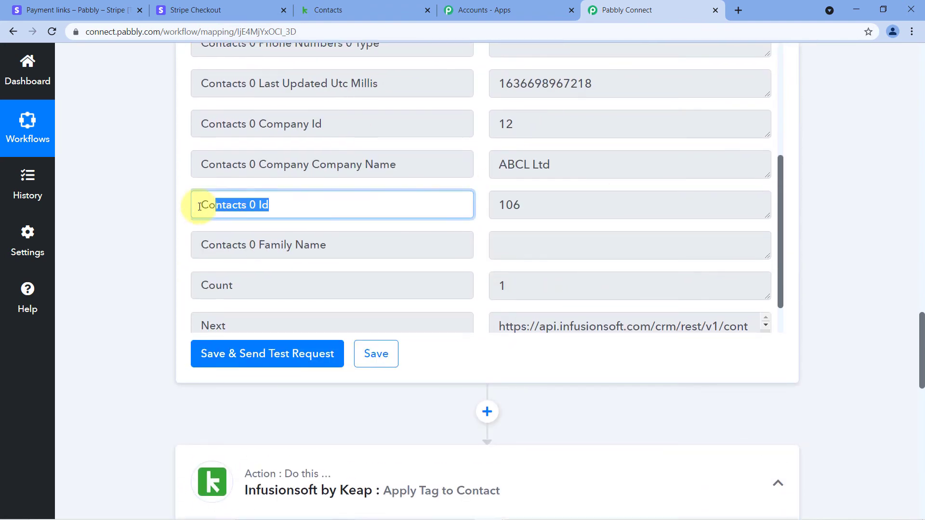
drag(535, 203, 498, 202)
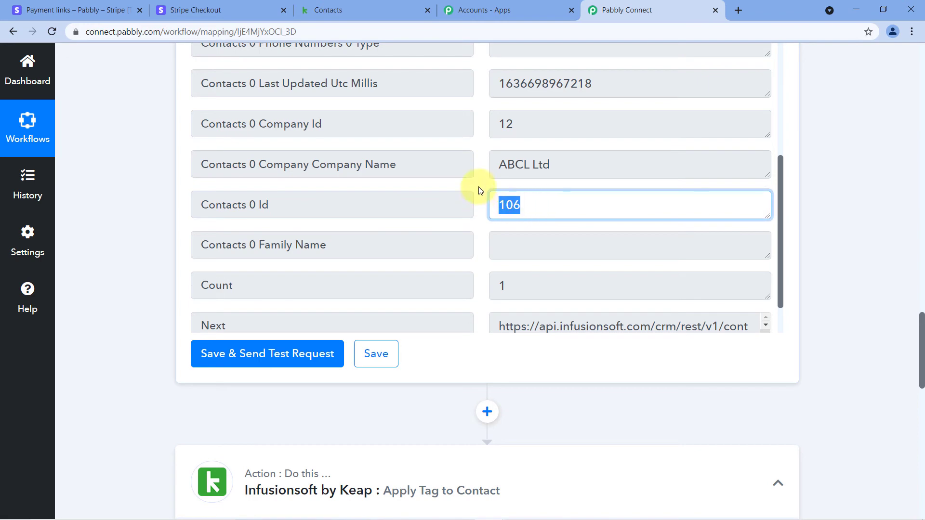
click(479, 190)
scroll(818, 186, down, 8)
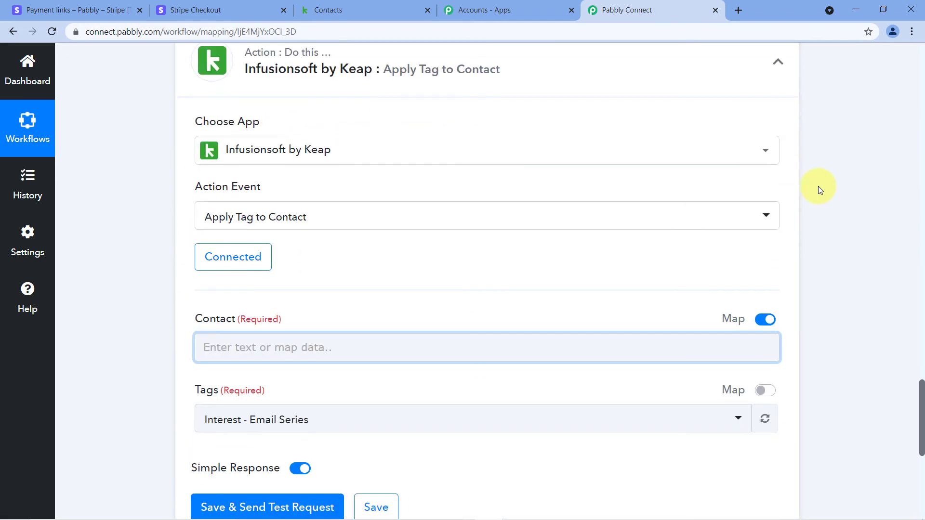
scroll(818, 186, down, 1)
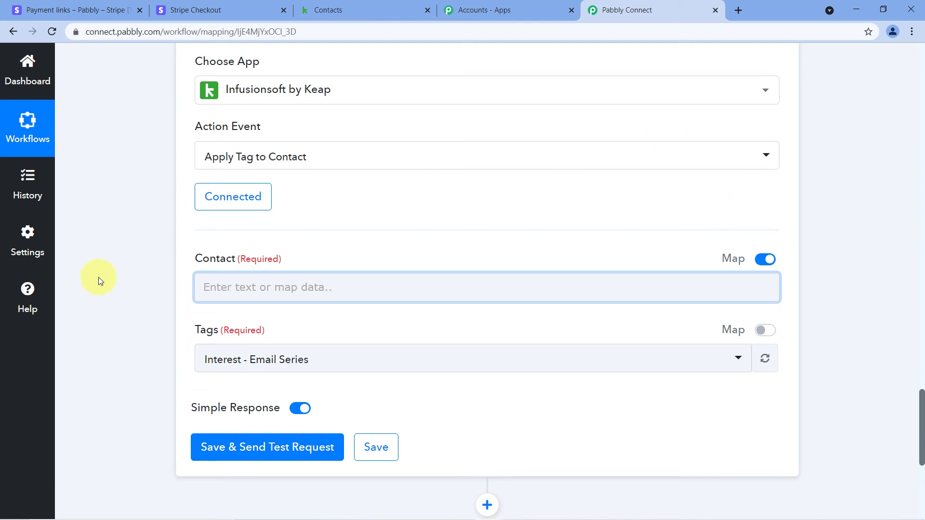
- Map Contact to 'Contacts 0 Id : 106' from the Retrieve a Contact via Email step
scroll(297, 215, down, 1)
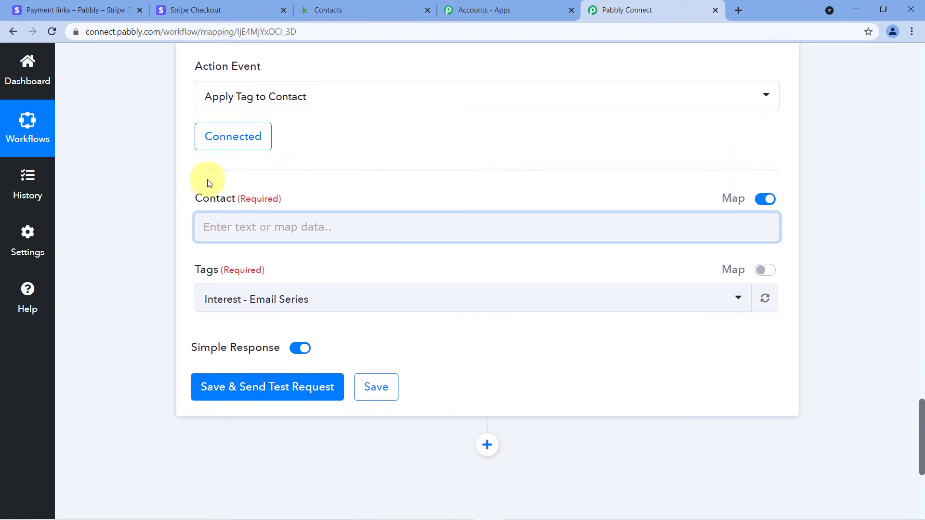
click(230, 227)
scroll(238, 234, down, 1)
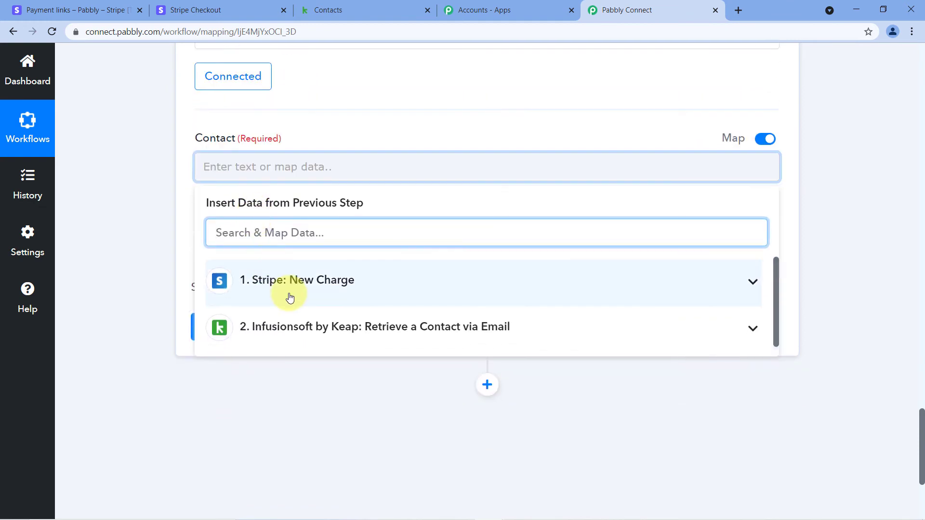
click(322, 329)
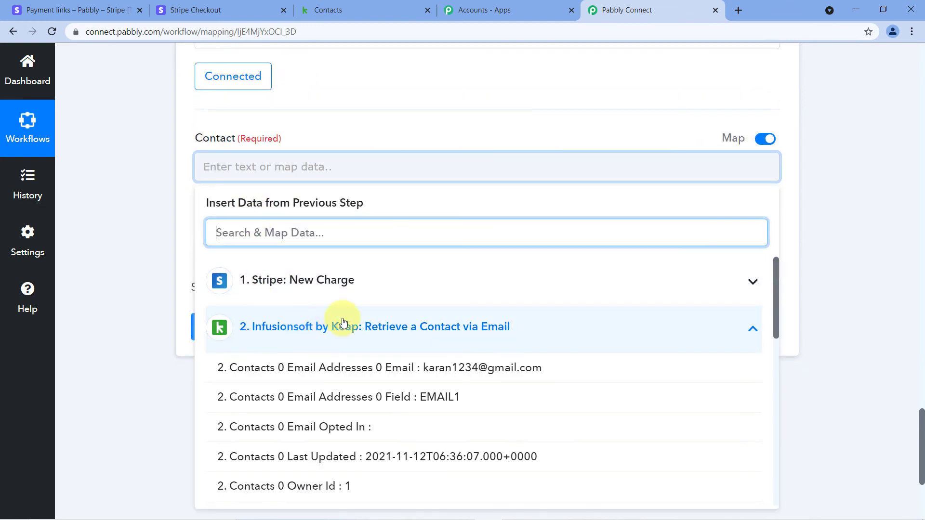
scroll(355, 311, down, 5)
scroll(355, 315, down, 6)
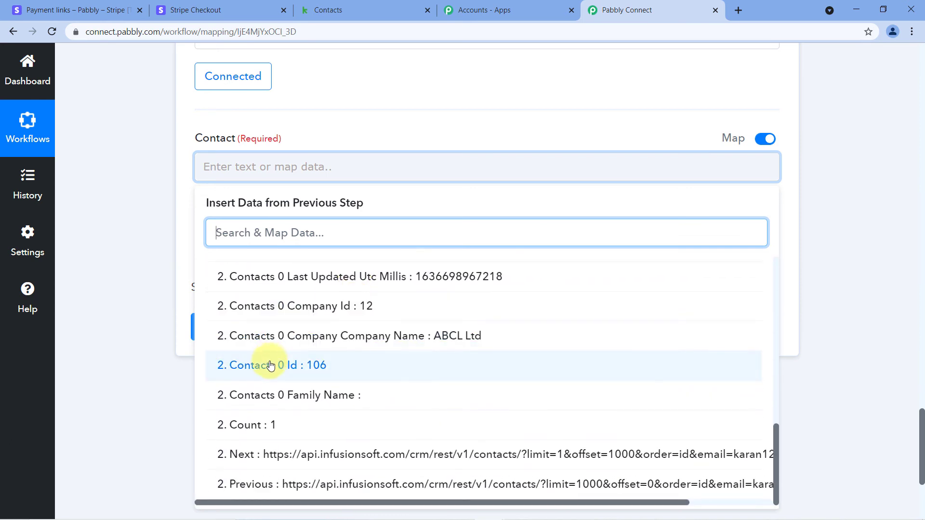
click(332, 367)
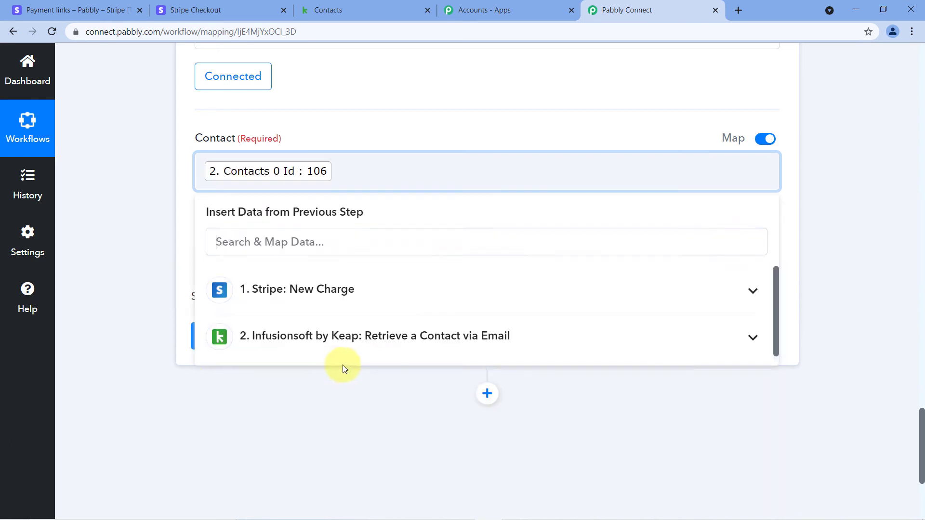
click(167, 218)
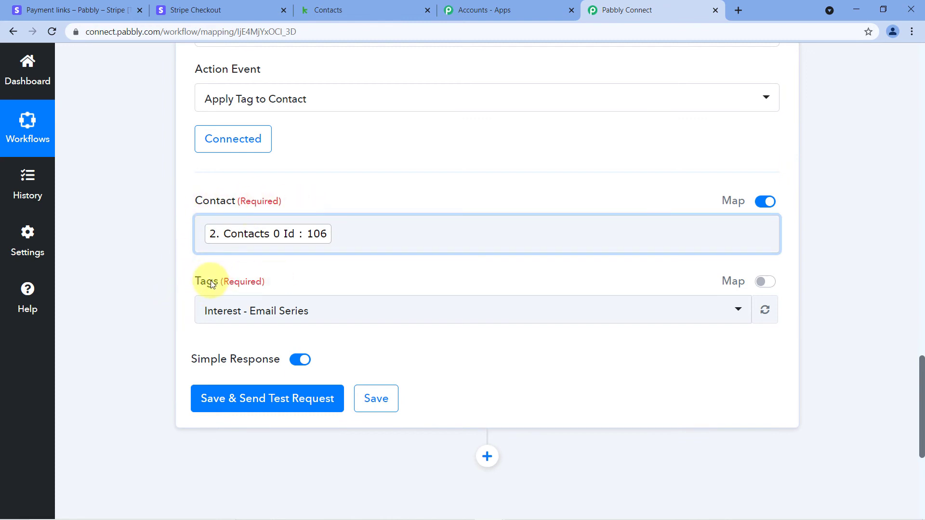
- Pick 'Stripe charge' from the Tags dropdown
click(583, 310)
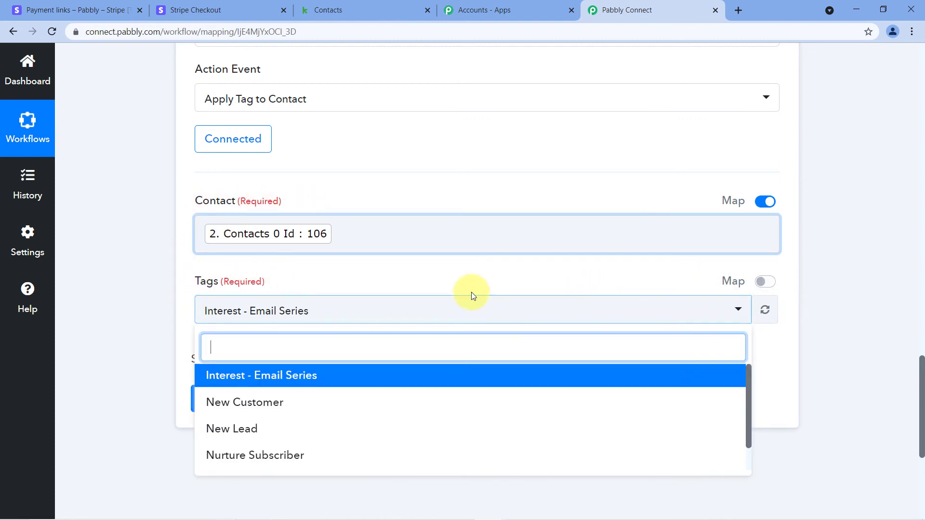
scroll(477, 293, down, 3)
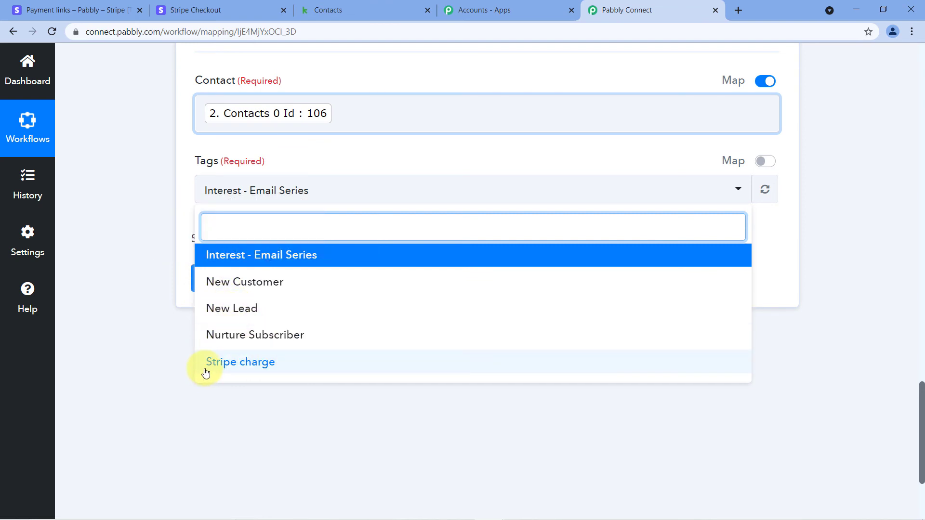
click(250, 364)
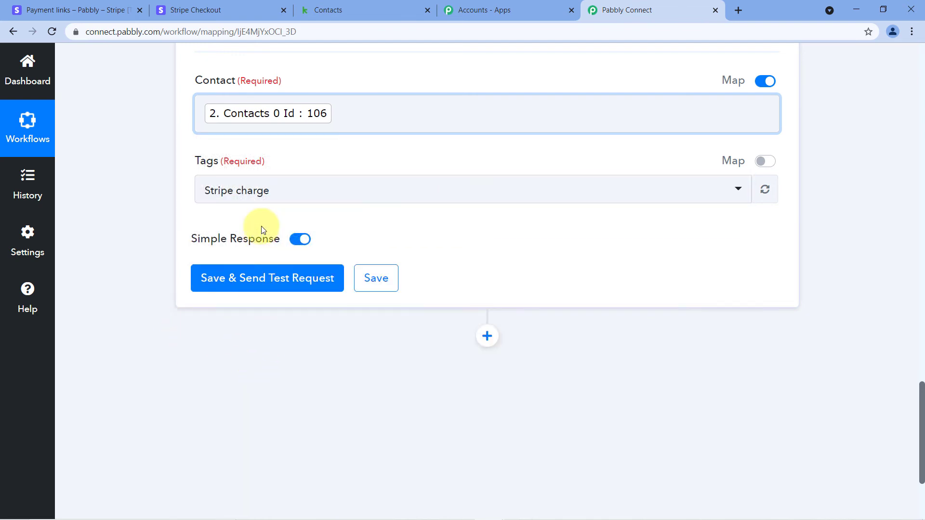
- Save the Apply Tag step and send a test request, which returns SUCCESS
click(272, 284)
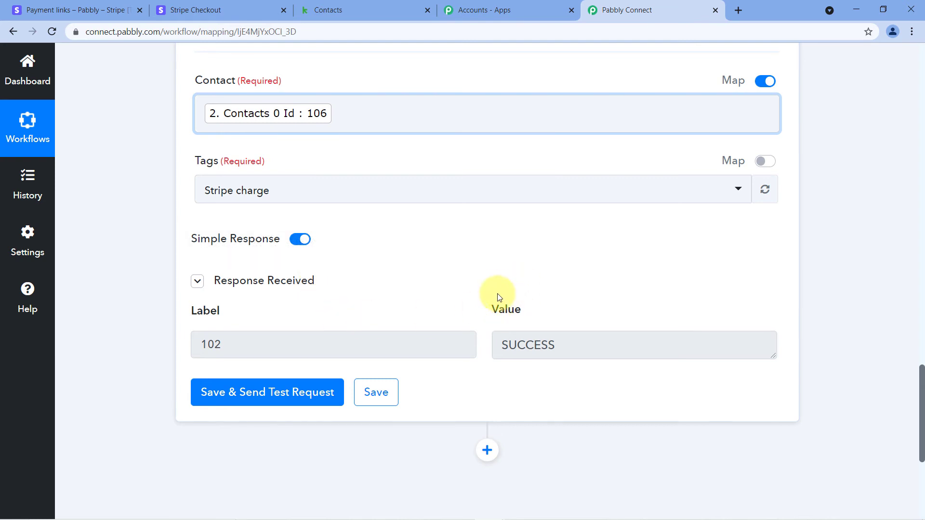
scroll(455, 233, up, 1)
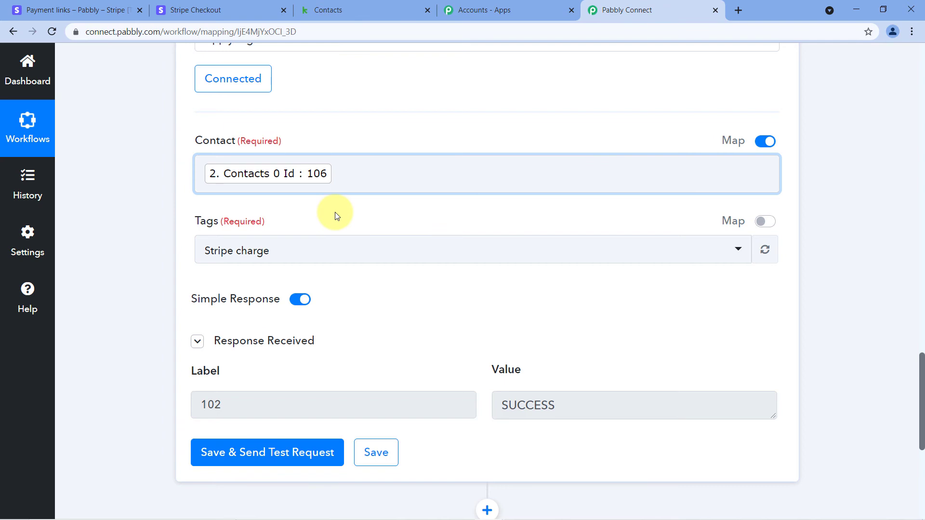
scroll(531, 188, up, 15)
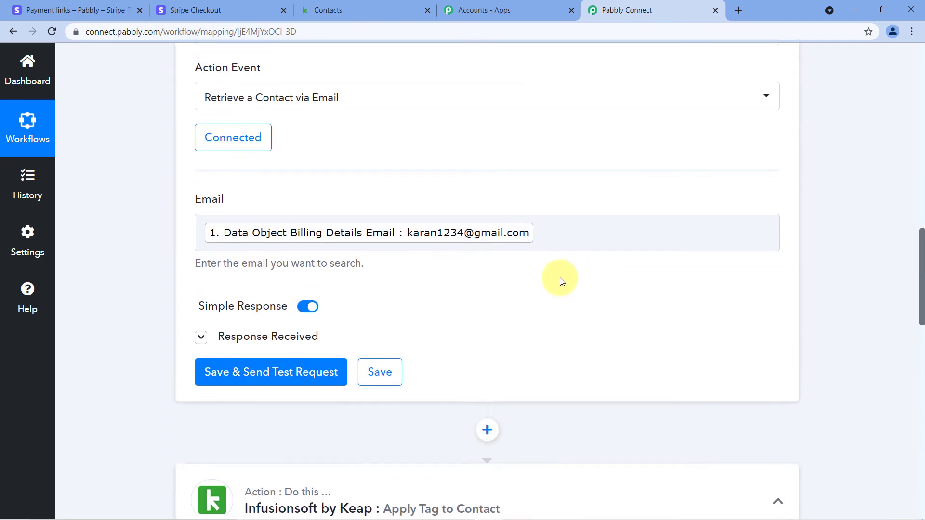
scroll(555, 302, down, 1)
scroll(553, 300, up, 8)
scroll(549, 300, down, 6)
scroll(545, 300, down, 4)
- Expand and review the Retrieve a Contact step's Response Received data
click(265, 376)
scroll(539, 258, down, 6)
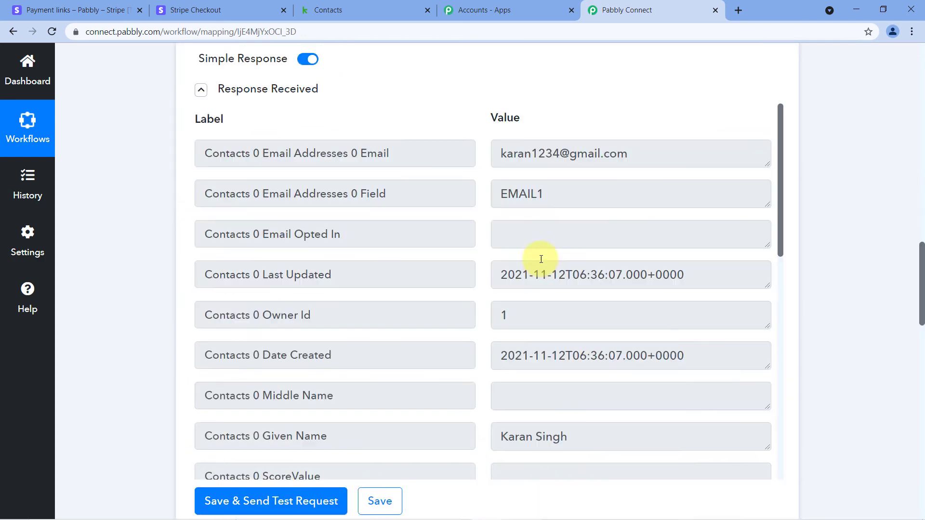
scroll(539, 225, down, 4)
scroll(517, 197, up, 1)
scroll(809, 179, down, 2)
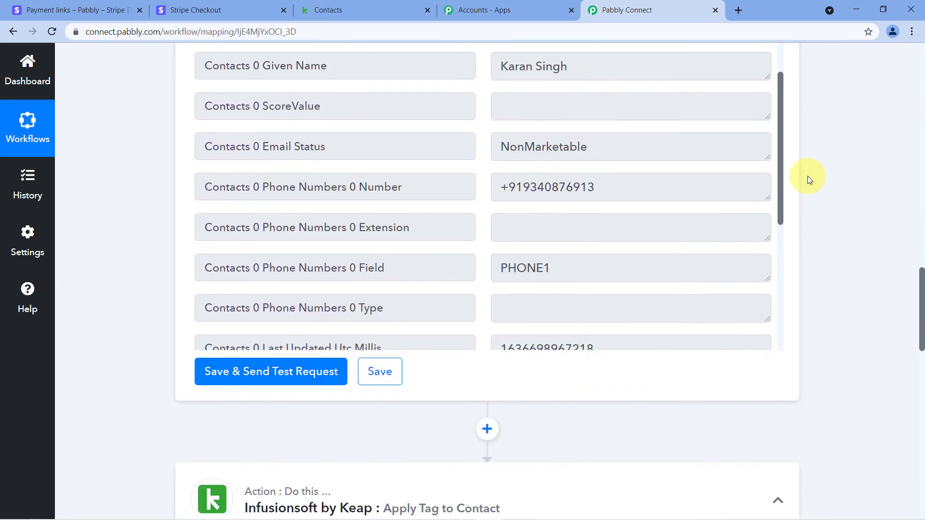
- Reload the ABCL Ltd contact in Keap and check its Tags for 'Stripe charge'
click(336, 9)
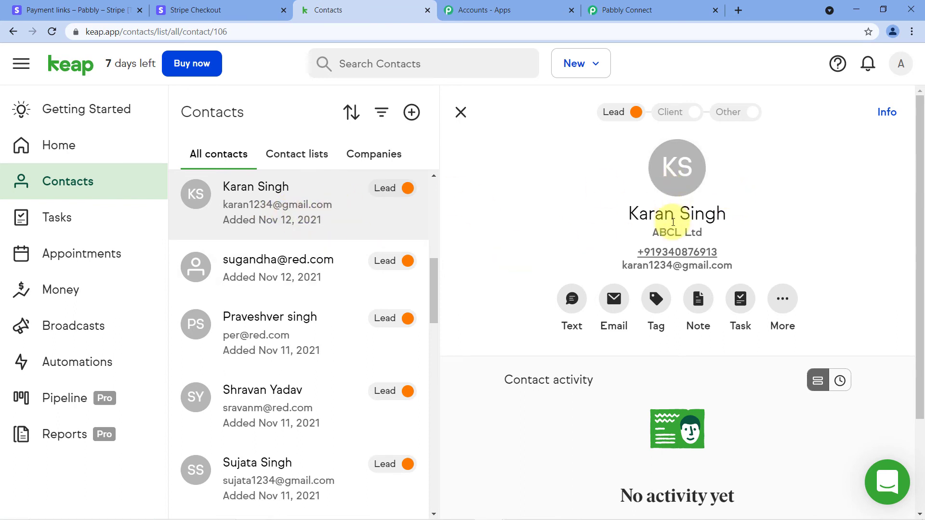
double_click(622, 214)
click(728, 212)
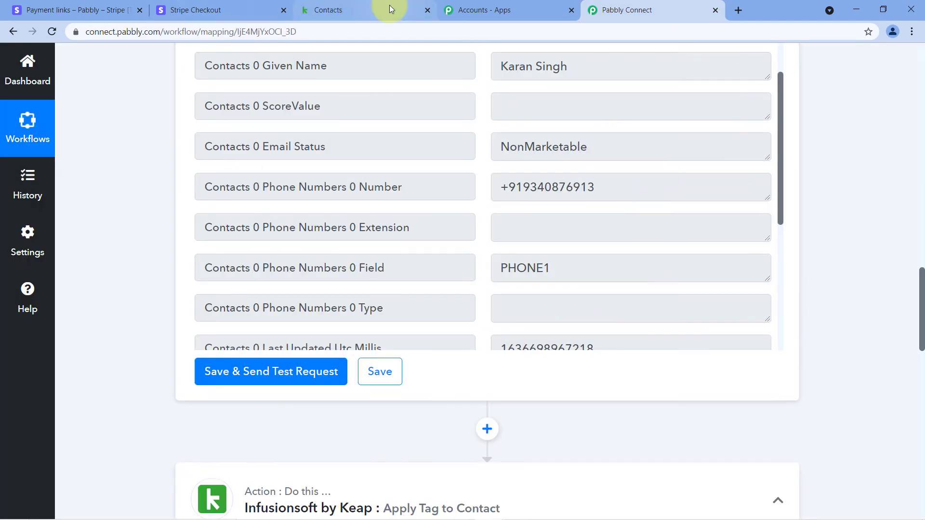
click(376, 8)
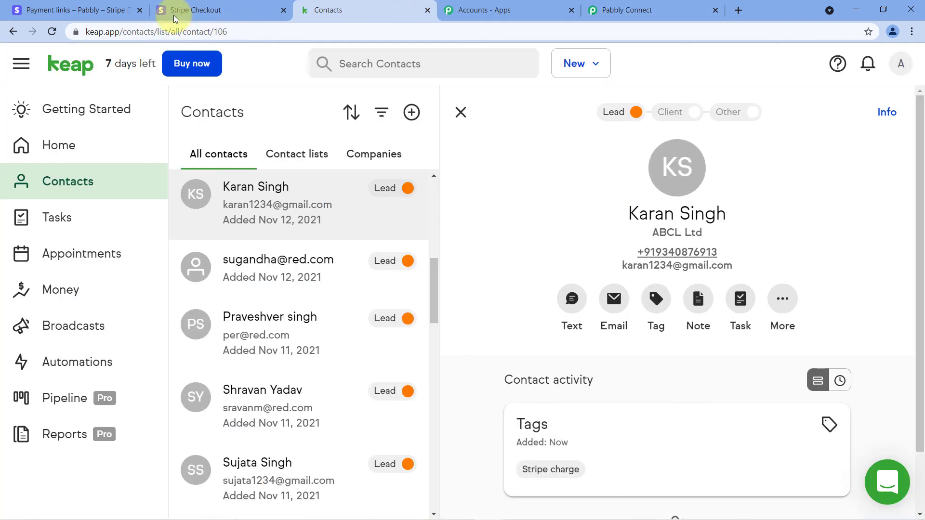
click(51, 33)
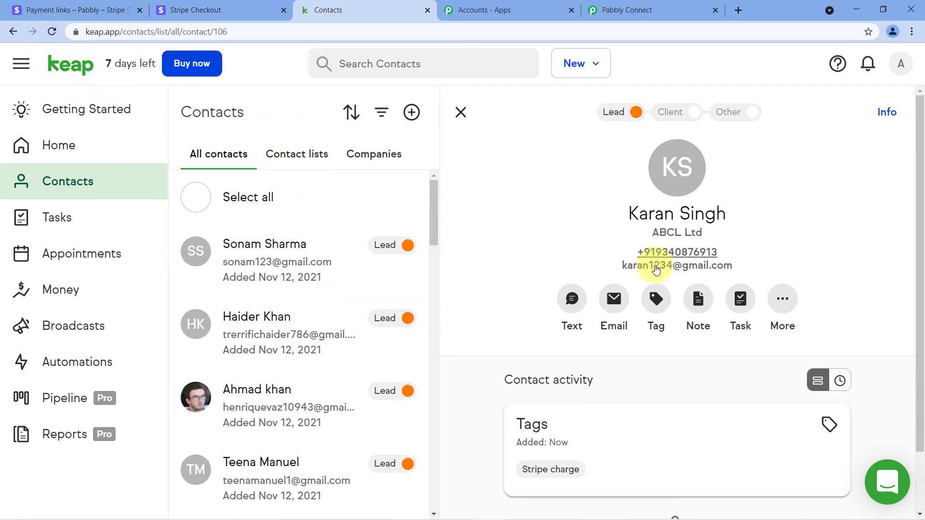
scroll(553, 232, down, 2)
scroll(569, 192, up, 2)
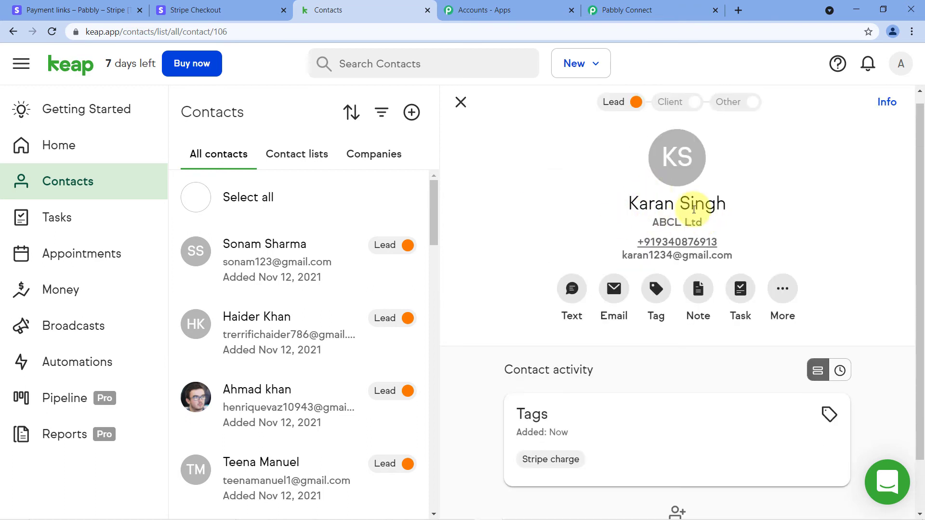
scroll(704, 208, down, 1)
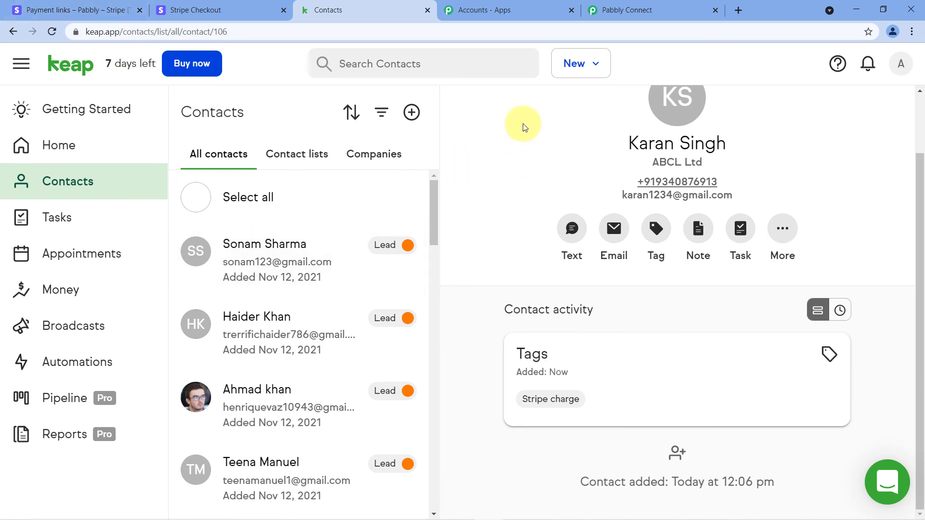
- Recheck the Keap contact page, then return to the Stripe Checkout page
click(207, 10)
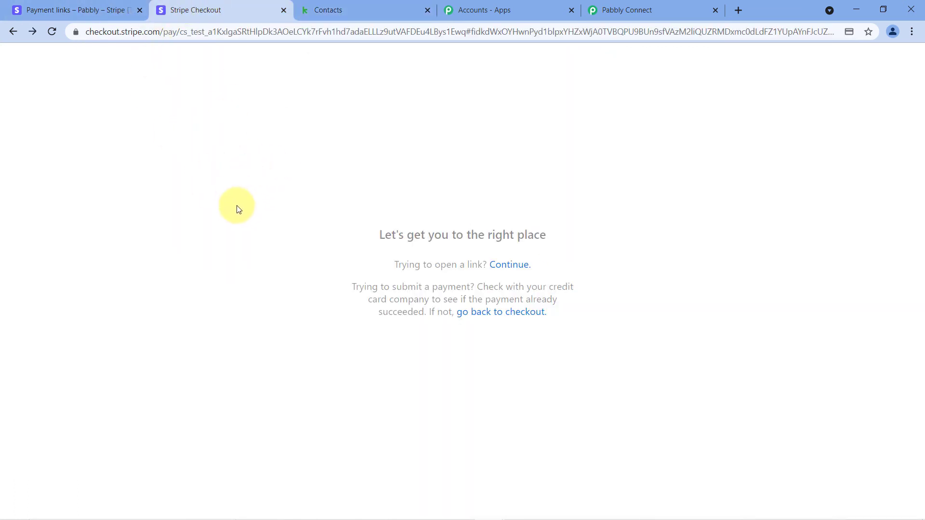
click(375, 4)
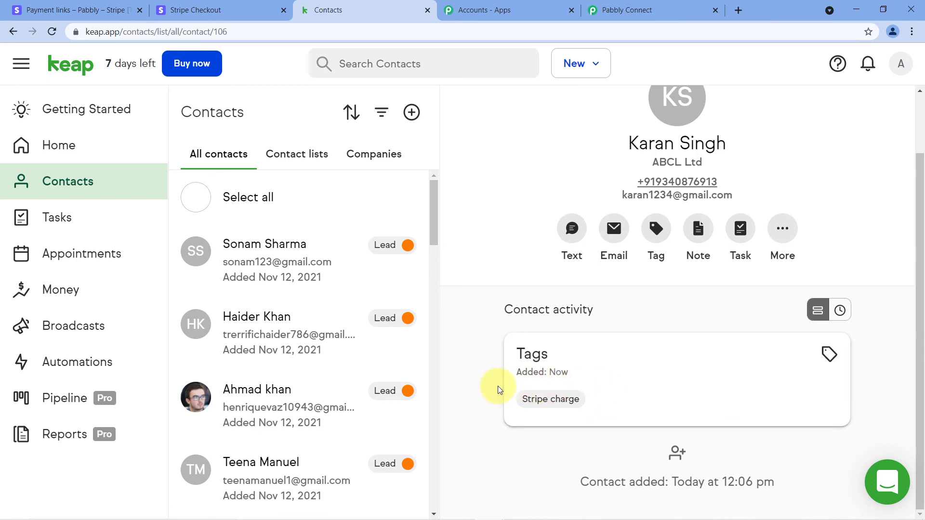
scroll(509, 251, up, 2)
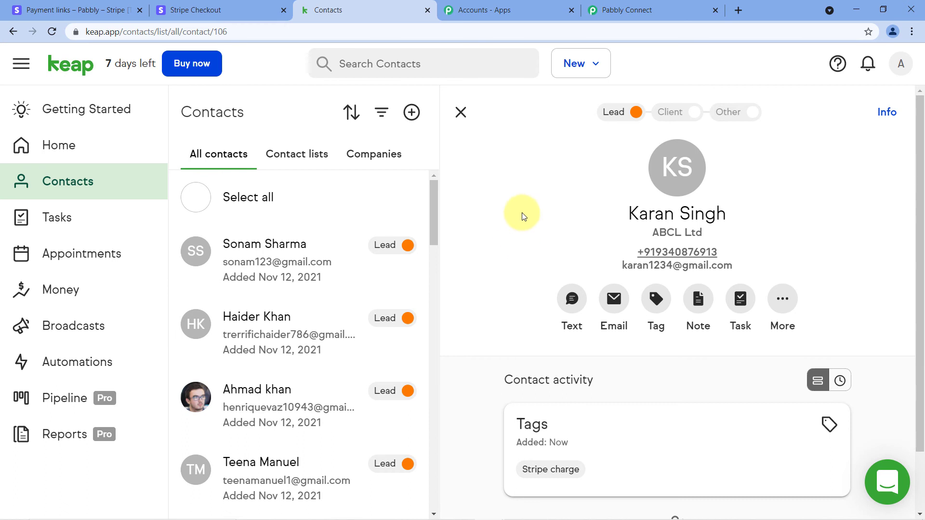
click(214, 9)
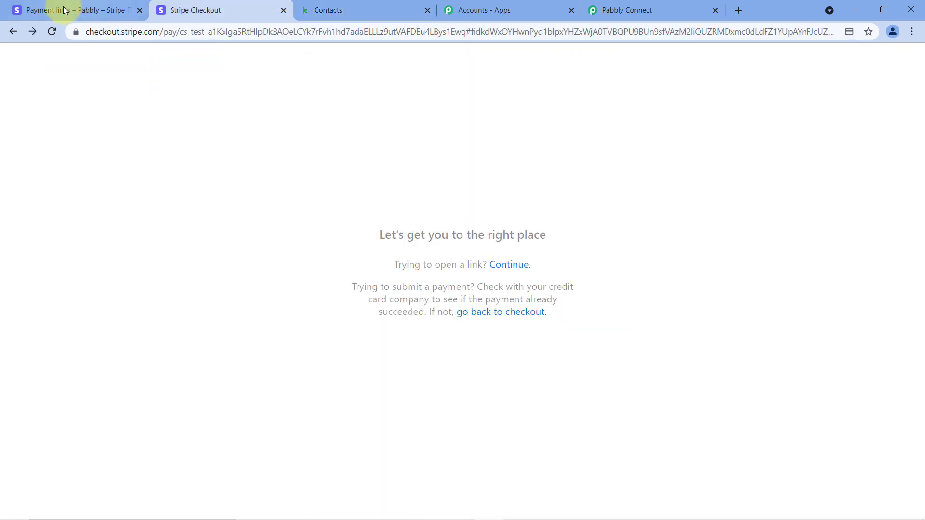
- Reload the Stripe checkout and copy the first Keap contact's email address
click(53, 31)
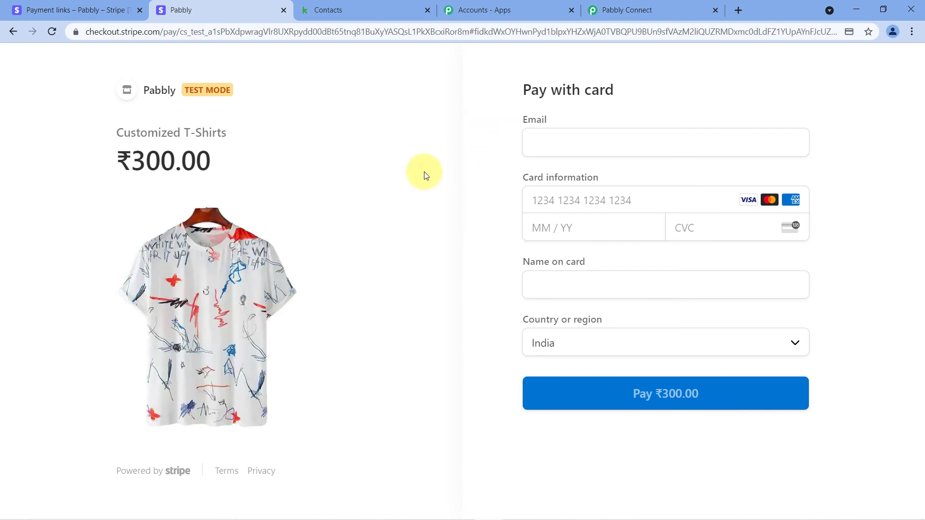
click(353, 4)
scroll(337, 262, down, 2)
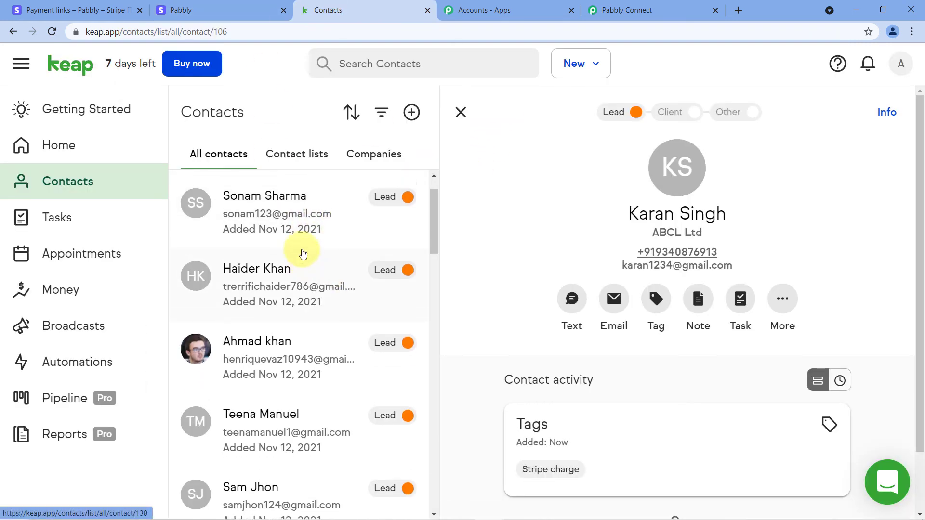
scroll(299, 255, up, 2)
click(282, 262)
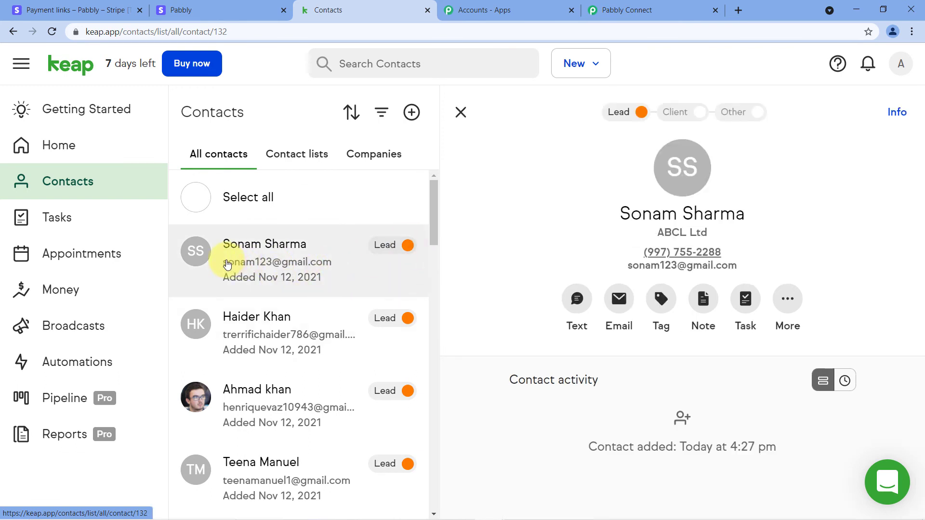
drag(737, 266, 630, 270)
right_click(641, 270)
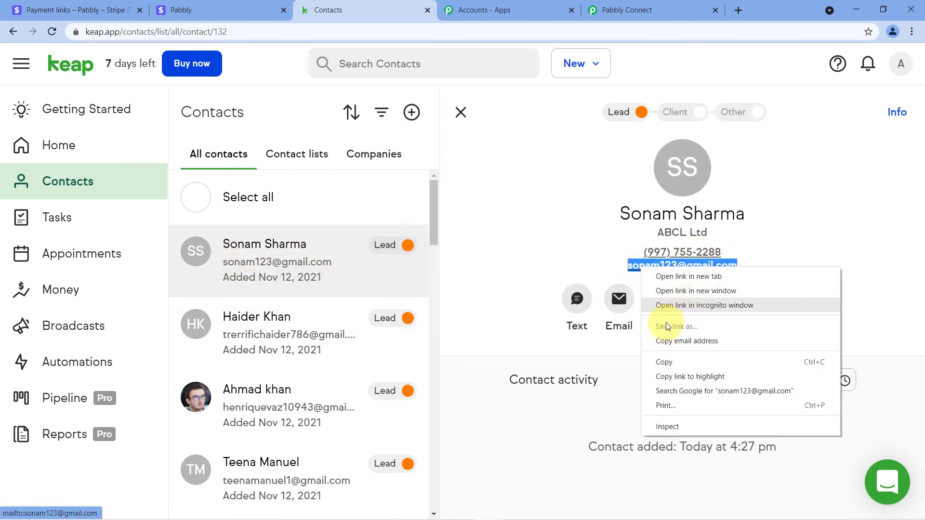
click(665, 357)
click(544, 252)
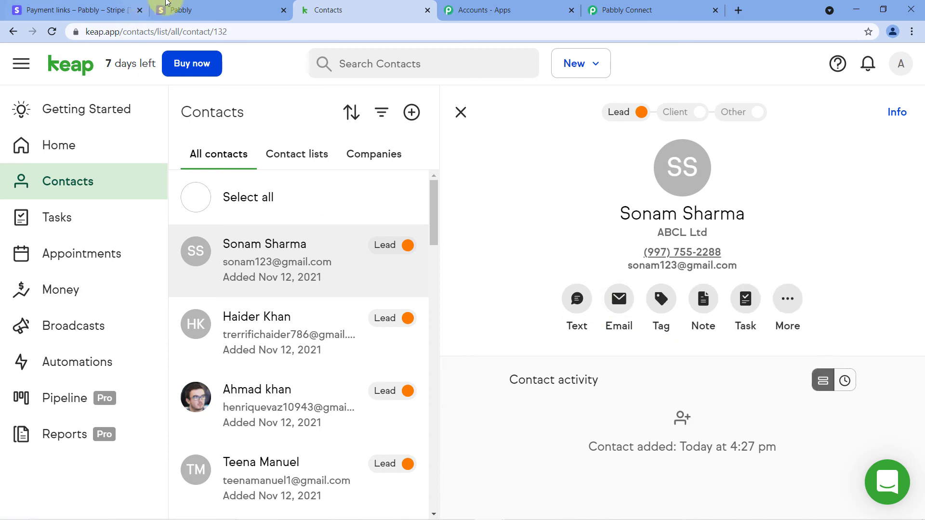
click(161, 8)
- Pay ₹300.00 for Customized T-Shirts using the copied email, a test card and the cardholder's name
click(548, 135)
right_click(563, 134)
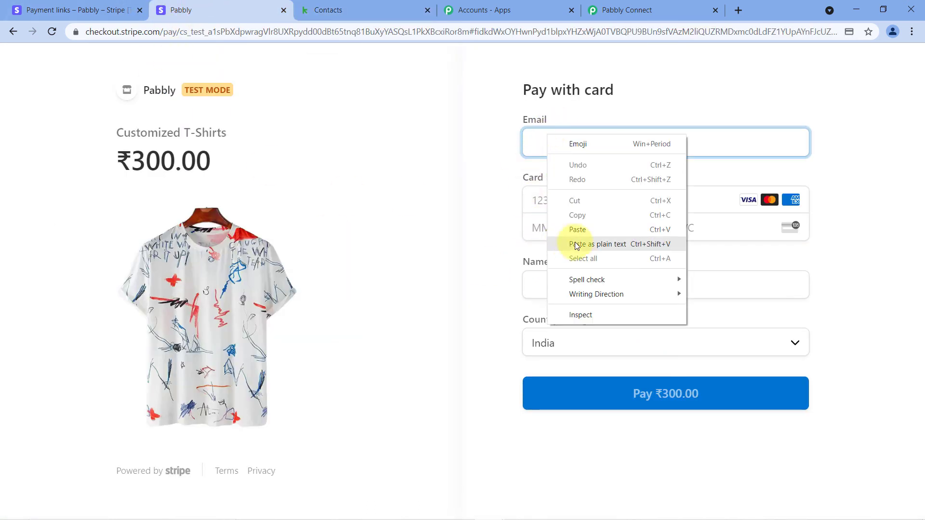
click(578, 231)
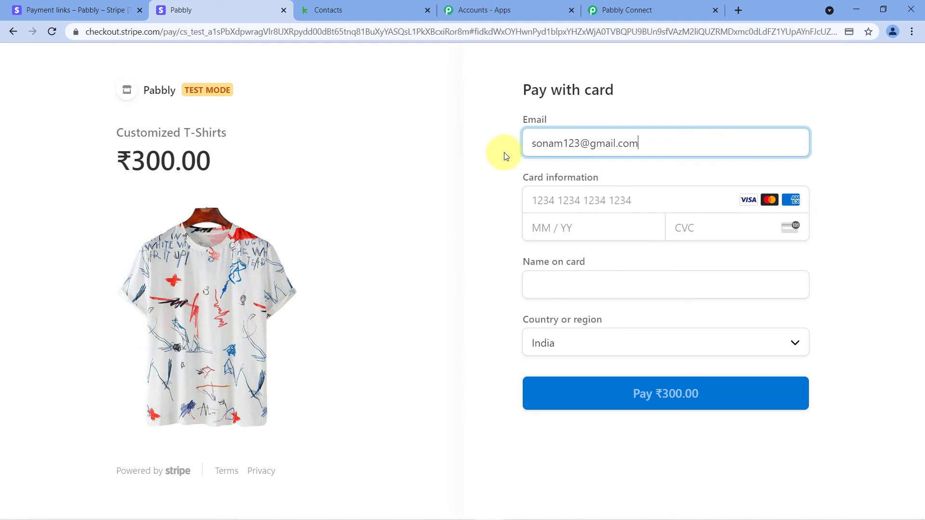
click(562, 195)
text(4111 1111 1111 111)
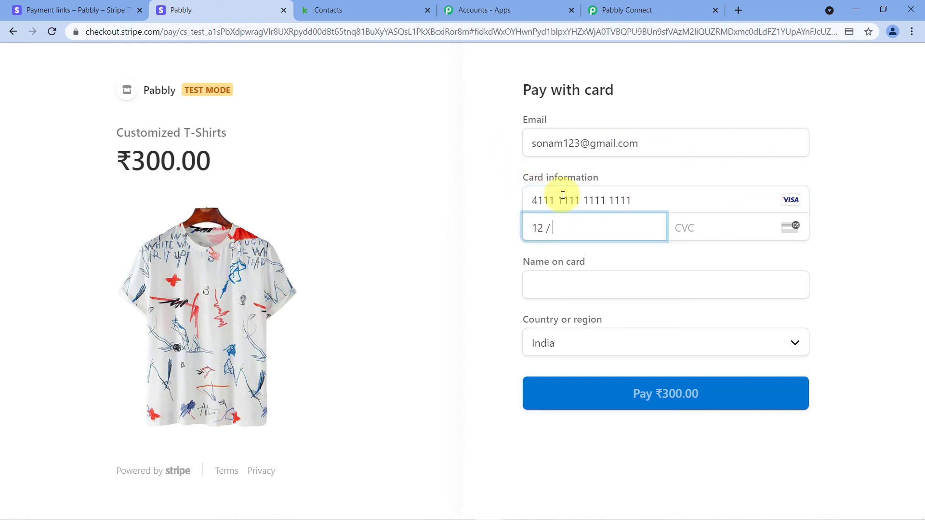
text(123)
key(Tab)
text(B)
key(Down)
key(Return)
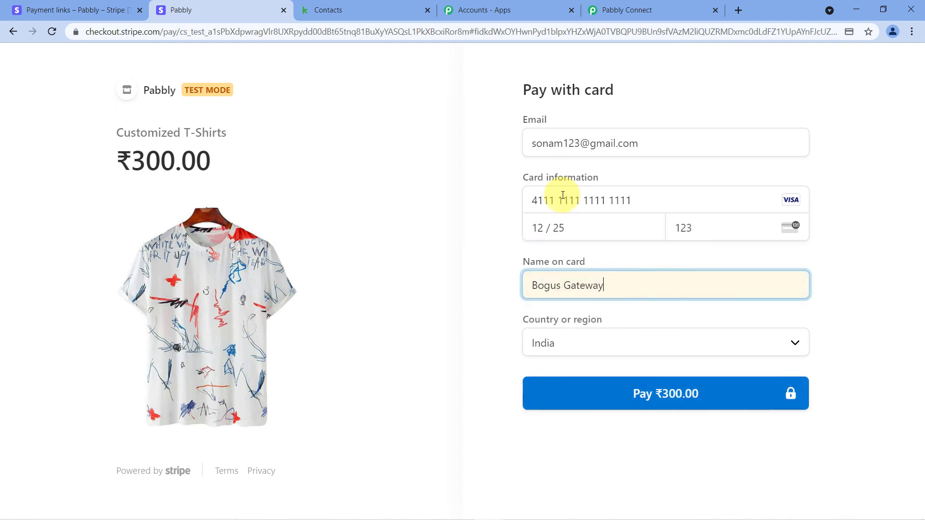
click(649, 398)
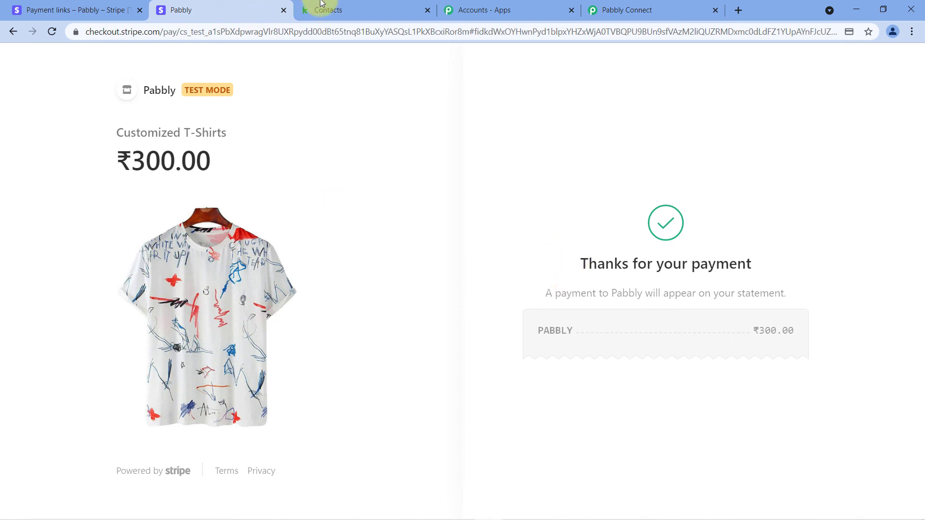
click(308, 10)
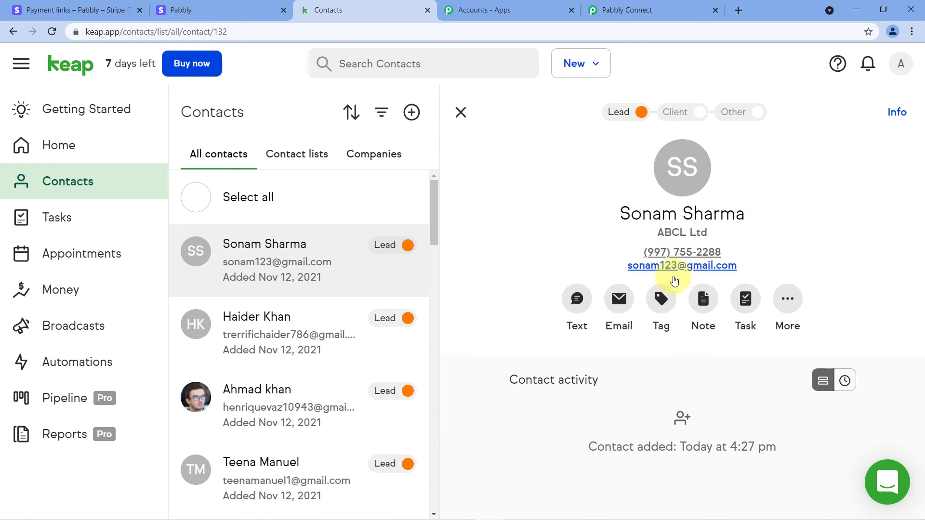
- Refresh the paying contact's Keap page and confirm its activity shows the Stripe charge tag
click(212, 11)
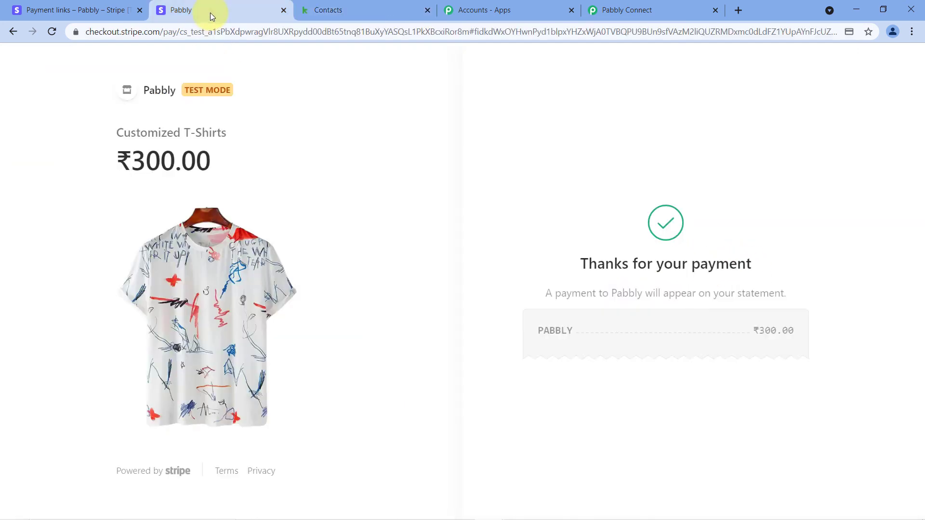
click(385, 10)
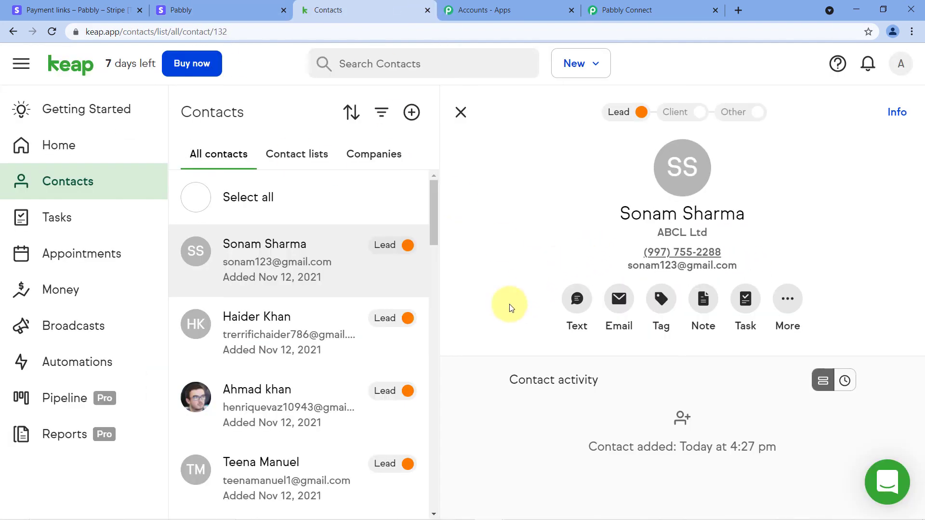
click(52, 32)
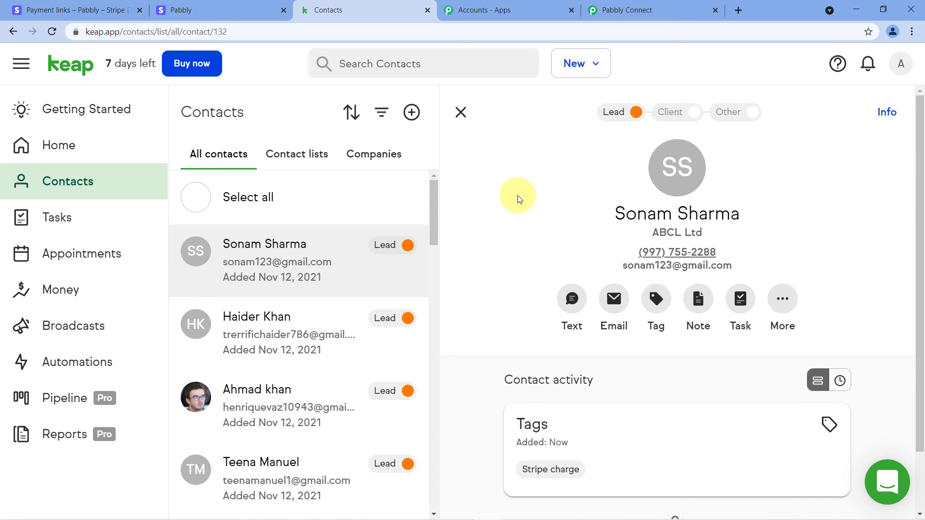
click(167, 10)
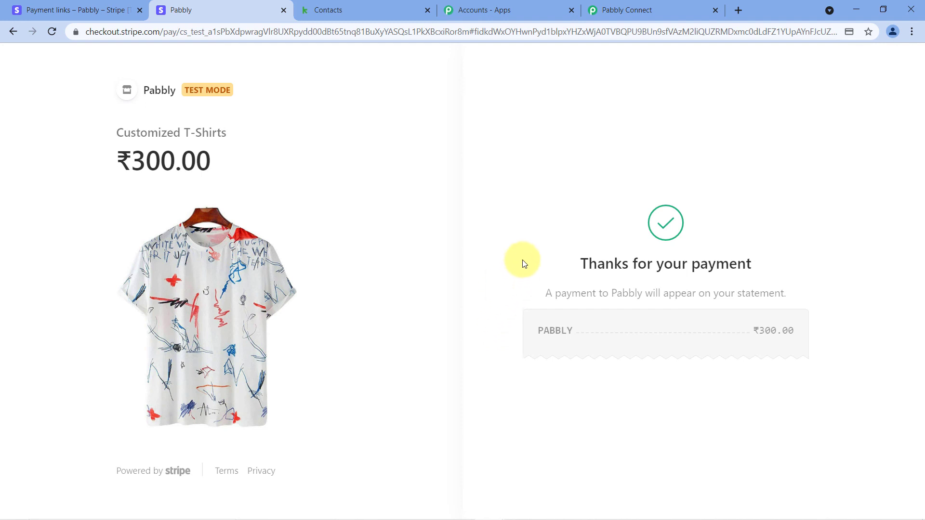
click(362, 10)
scroll(501, 255, down, 1)
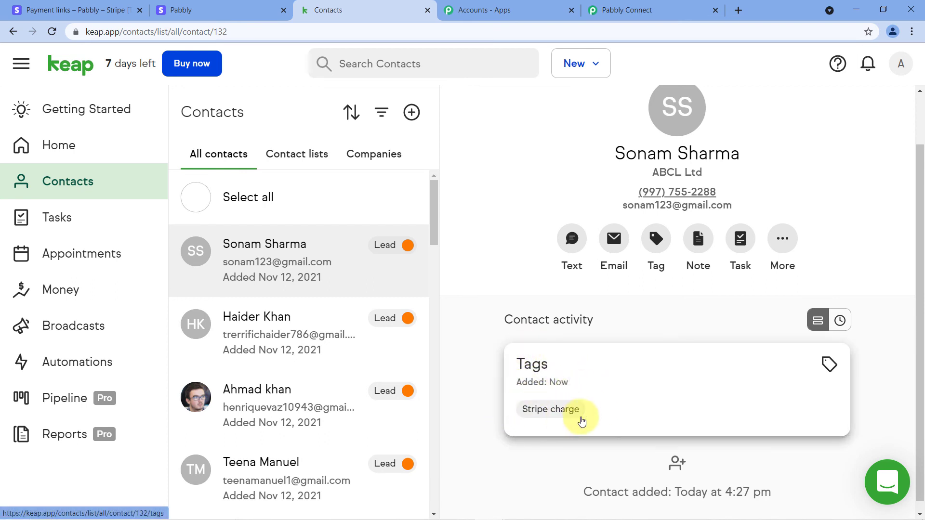
click(653, 7)
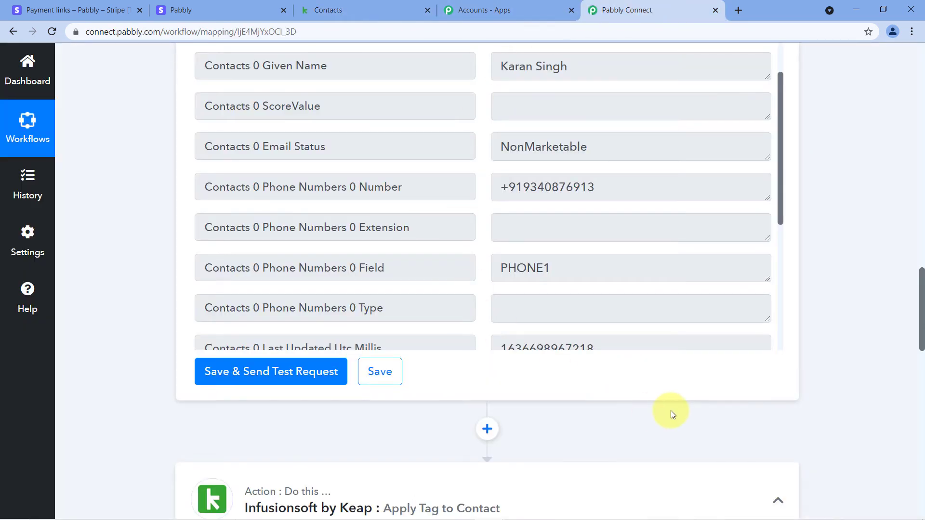
- Collapse the Retrieve a Contact via Email step and the Stripe New Charge trigger
scroll(670, 411, down, 10)
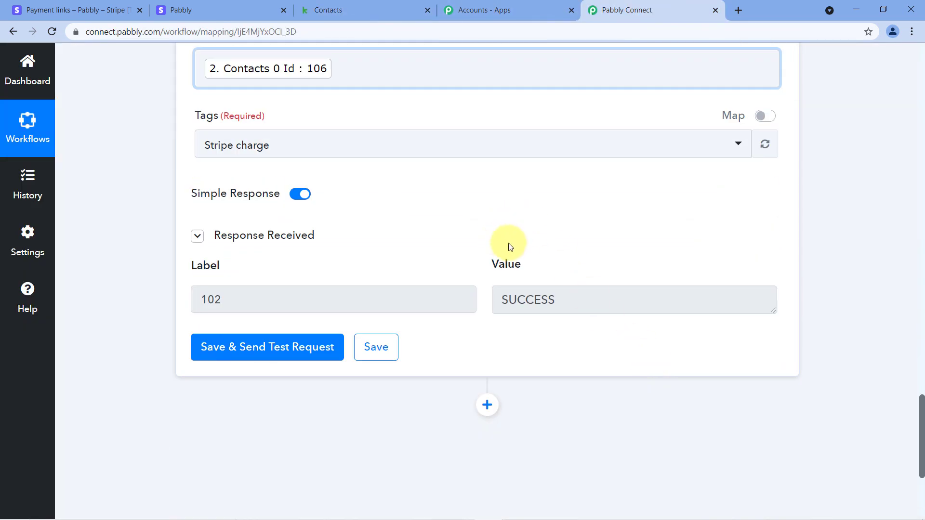
scroll(696, 260, up, 4)
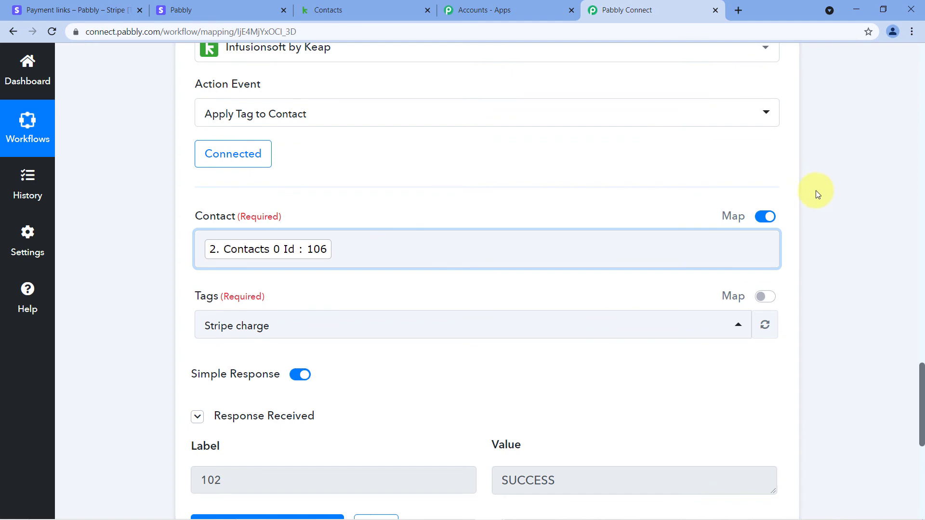
scroll(815, 190, up, 6)
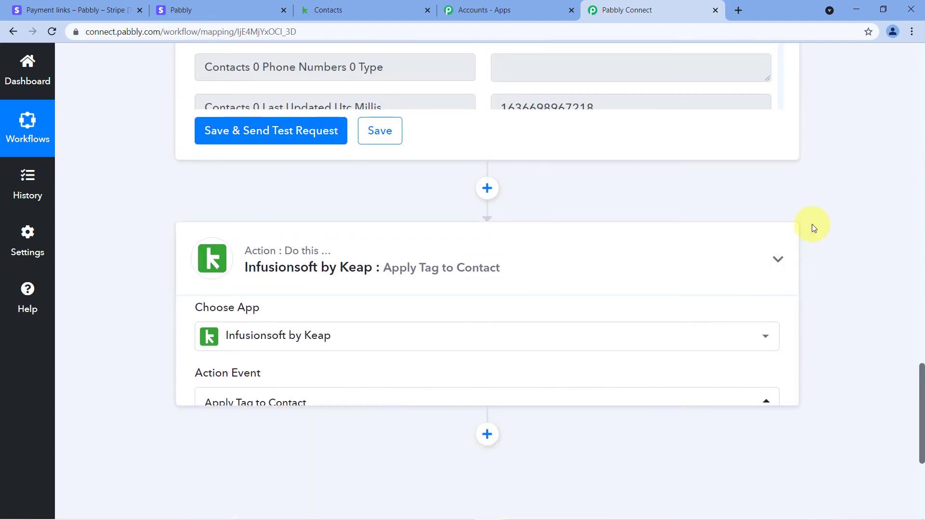
scroll(811, 224, up, 20)
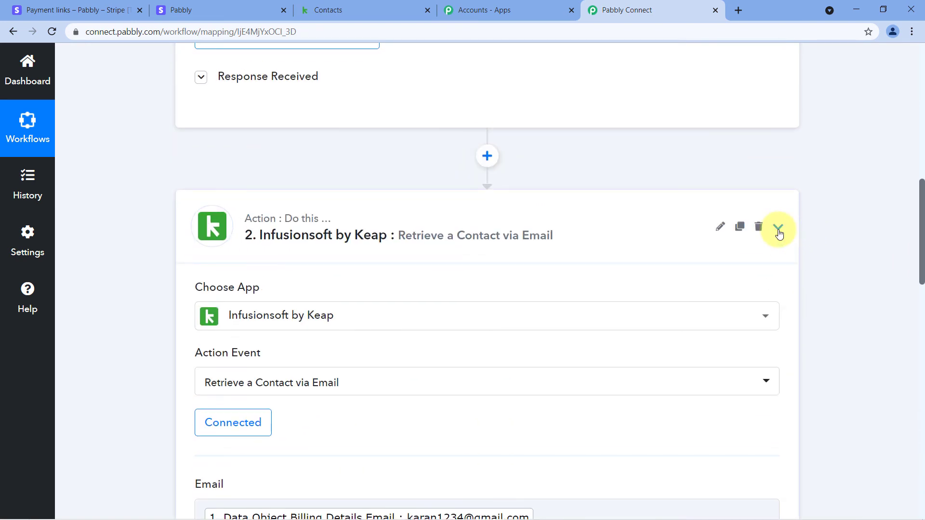
click(779, 234)
scroll(820, 190, up, 10)
click(778, 250)
- Scroll through the collapsed Stripe to Keap workflow, ending back at the top
scroll(826, 223, down, 1)
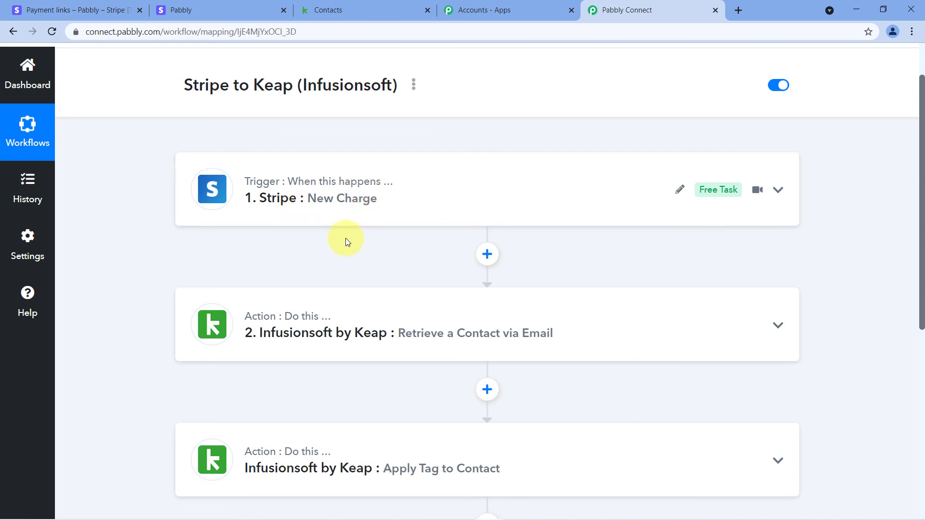
scroll(346, 238, down, 2)
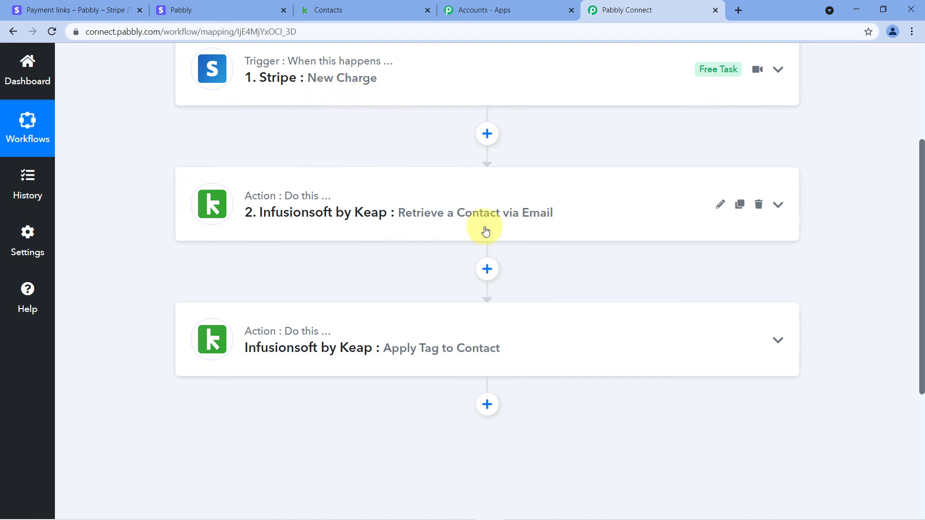
scroll(419, 215, down, 1)
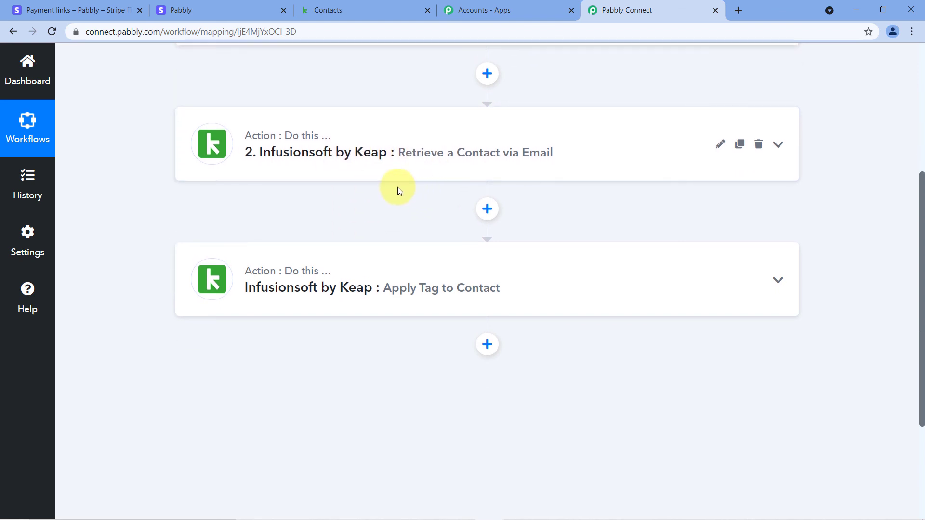
scroll(396, 217, down, 1)
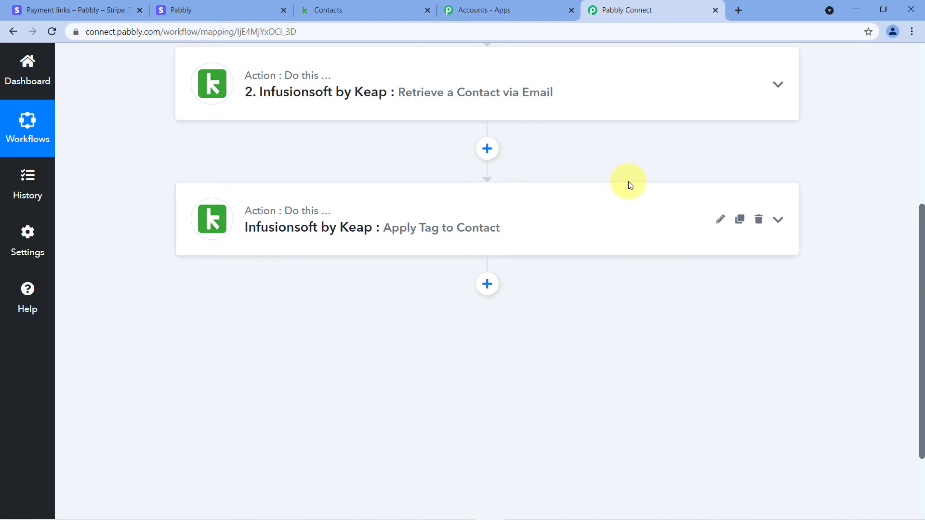
scroll(628, 182, up, 5)
scroll(619, 203, up, 2)
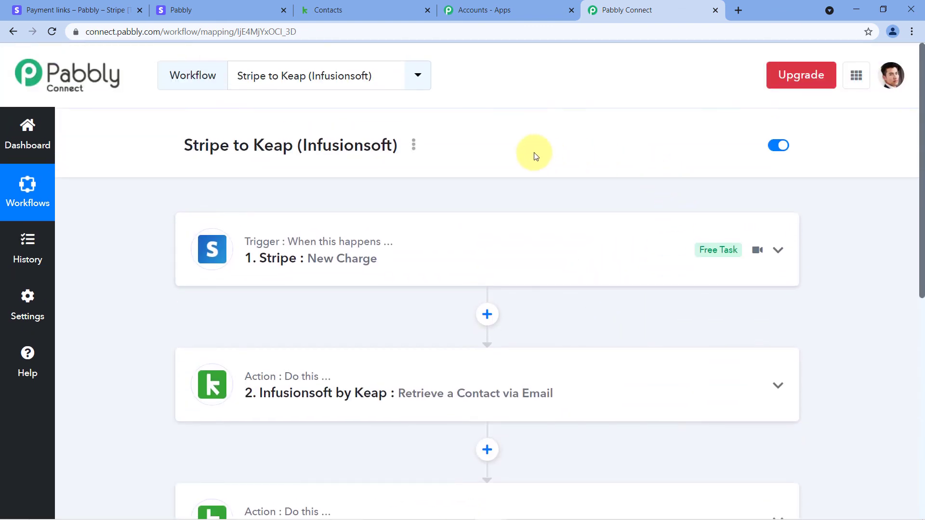